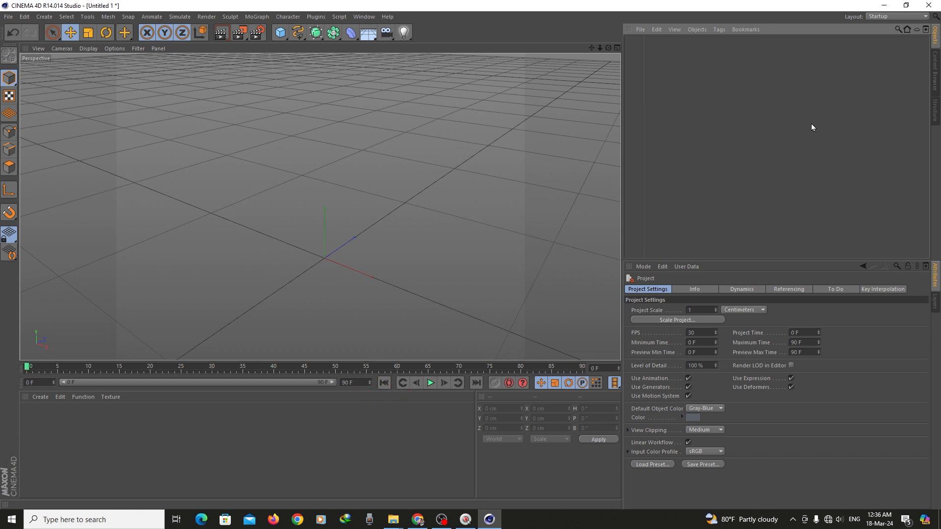
- Add a Figure primitive and raise it along the Y axis until its feet rest at grid level
left_click(885, 18)
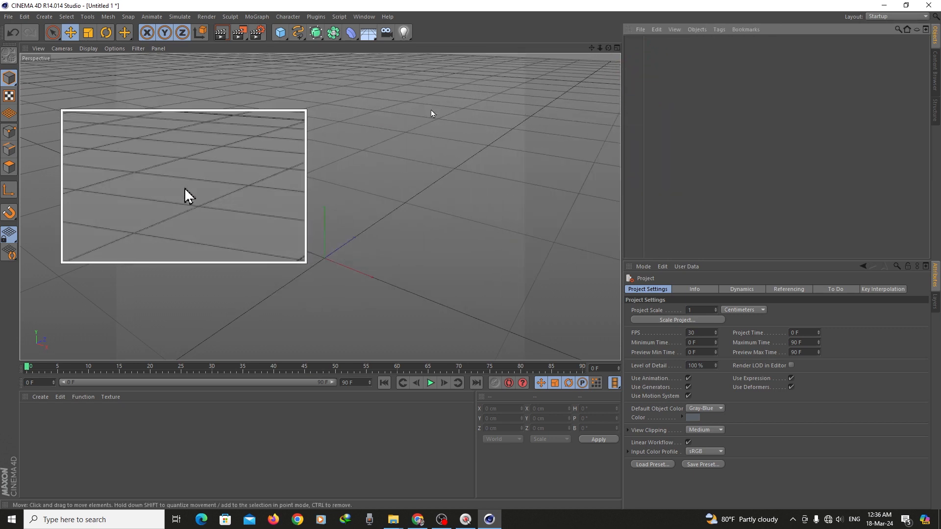
left_click(283, 37)
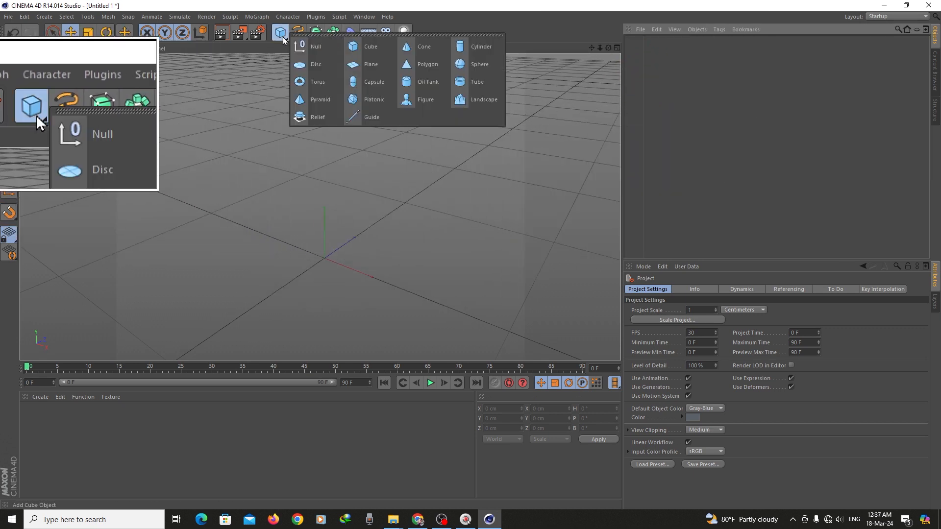
left_click(413, 101)
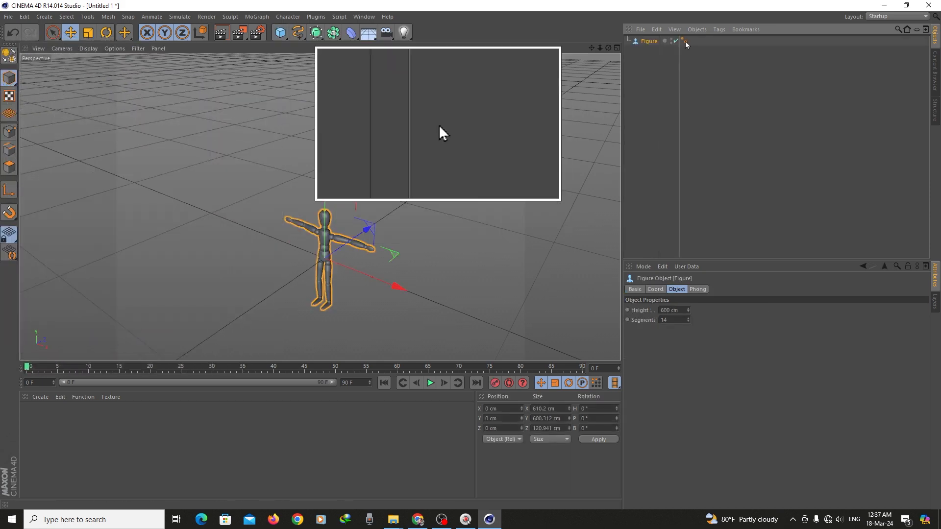
left_click_drag(591, 48, 592, 1)
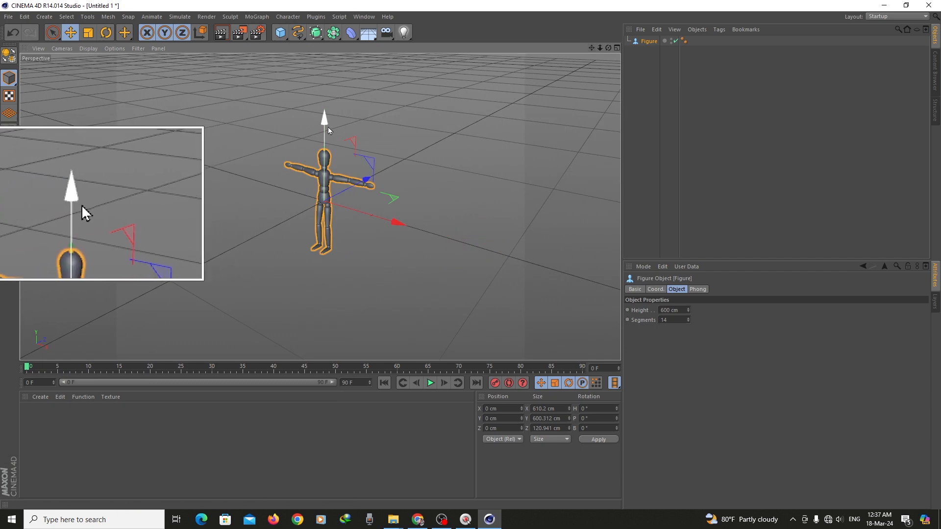
left_click_drag(328, 129, 326, 73)
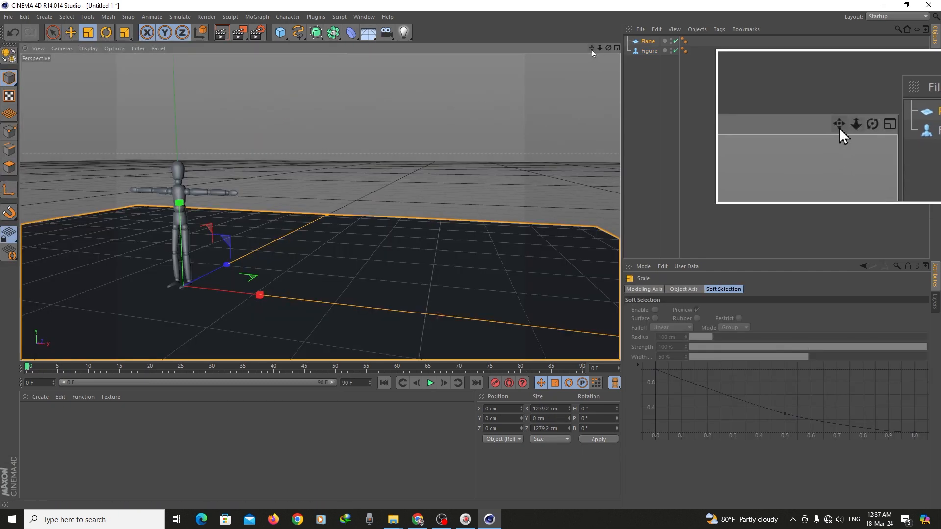
- Add a standard Camera object from a front view that frames the figure standing on the plane
mouse_move(592, 48)
left_mouse_down()
mouse_move(681, 48)
mouse_move(717, 42)
mouse_move(720, 29)
left_mouse_up()
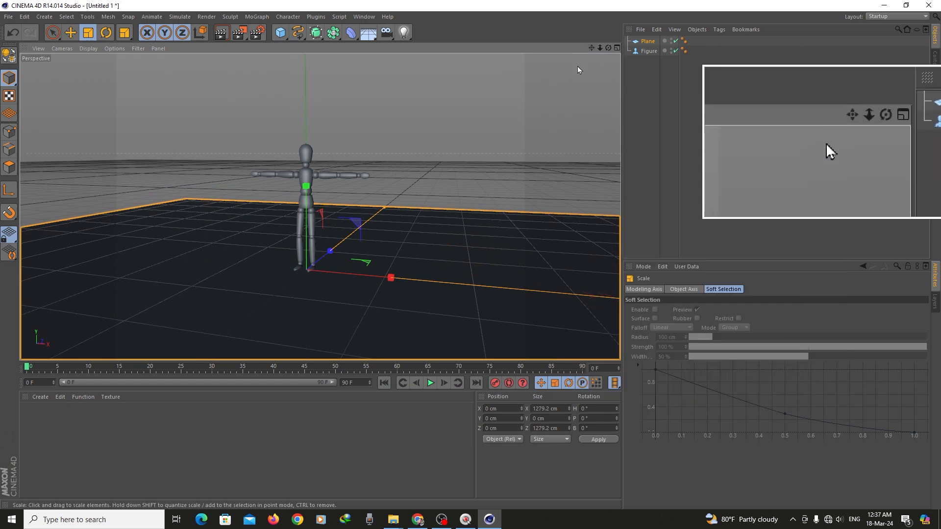
left_click_drag(600, 48, 656, 48)
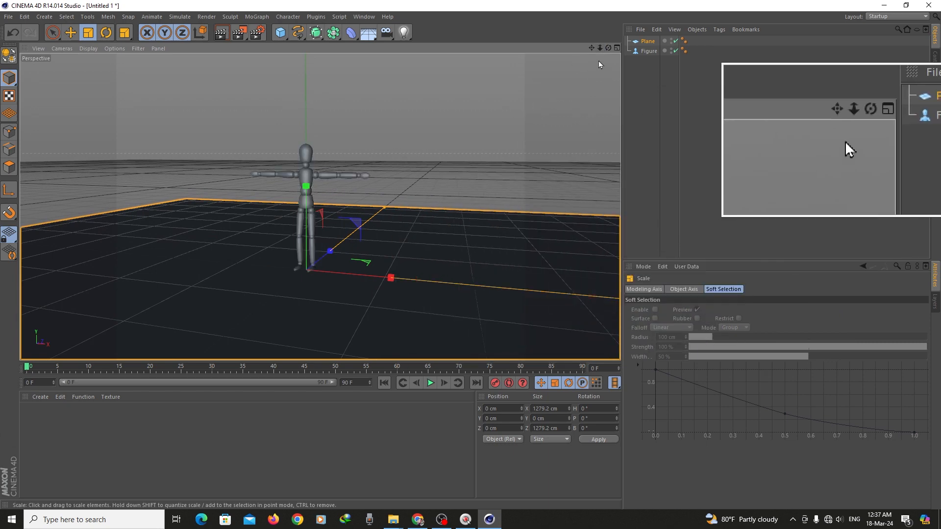
mouse_move(608, 48)
left_mouse_down()
mouse_move(586, 69)
mouse_move(608, 48)
left_mouse_up()
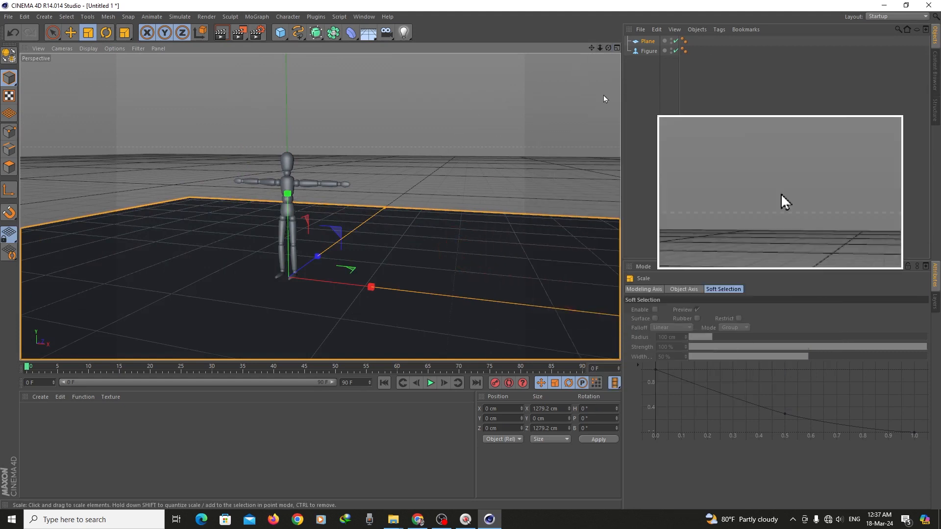
mouse_move(600, 47)
left_mouse_down()
mouse_move(600, 69)
mouse_move(602, 47)
left_mouse_up()
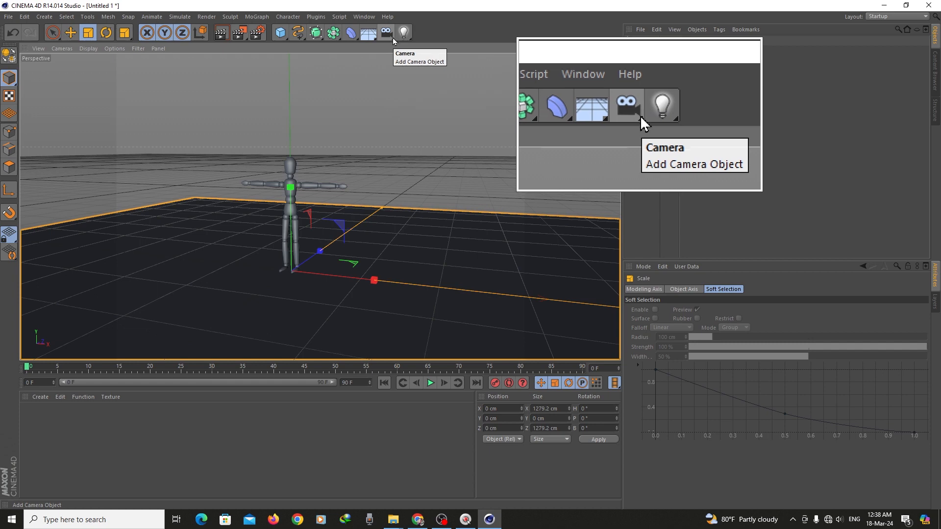
left_click(393, 37)
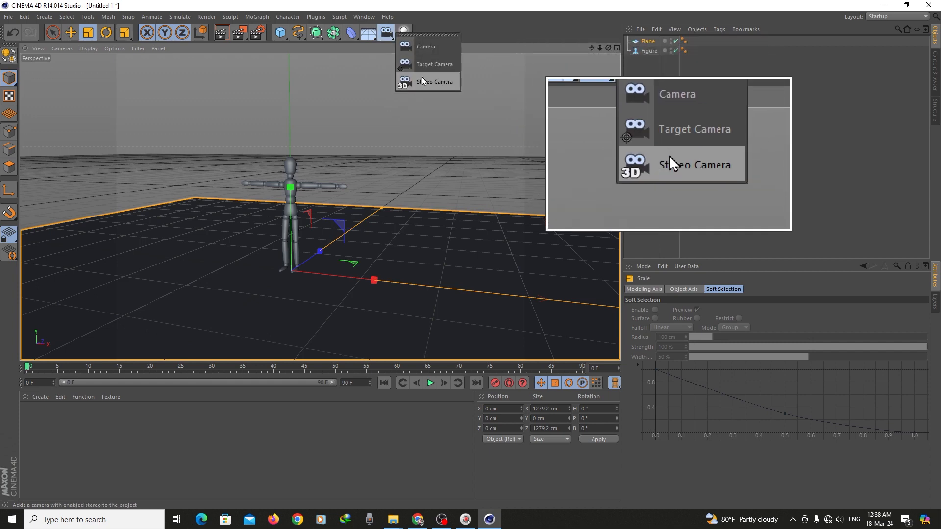
left_click(421, 48)
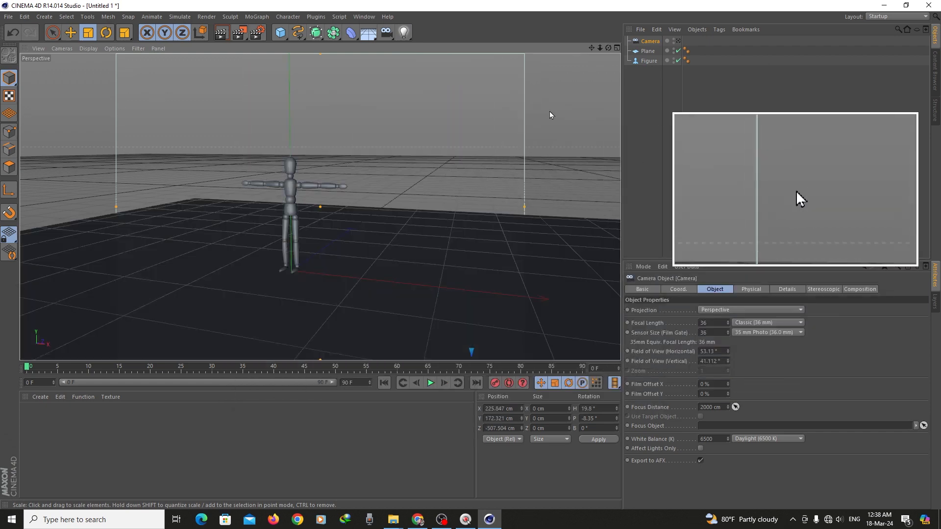
- Add a second standard camera from a viewpoint facing the side of the figure
left_click_drag(600, 48, 549, 54)
left_click_drag(609, 48, 529, 59)
scroll(316, 231, "up", 4)
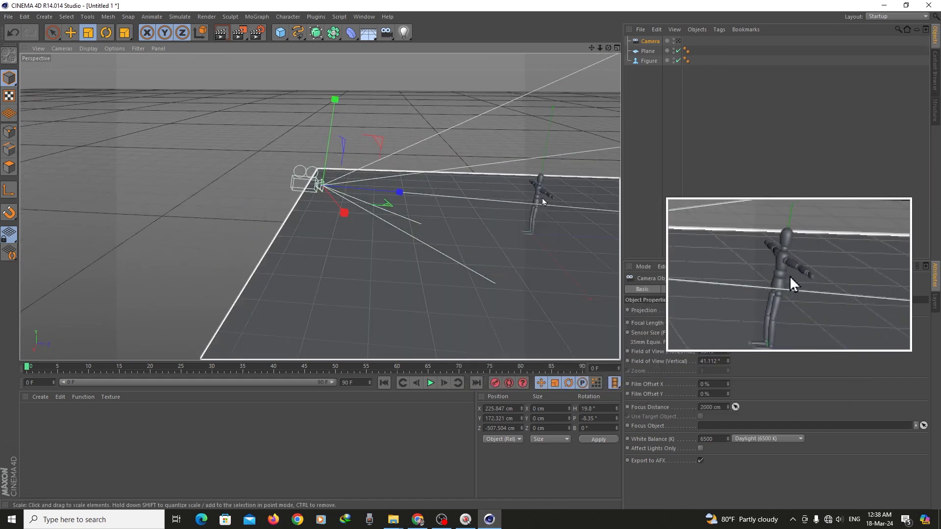
left_click_drag(609, 48, 412, 48)
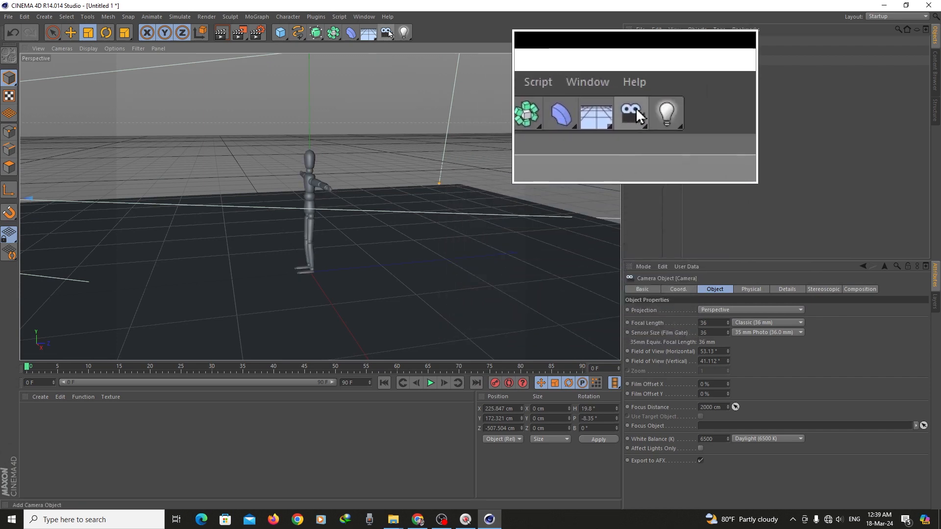
left_click(387, 32)
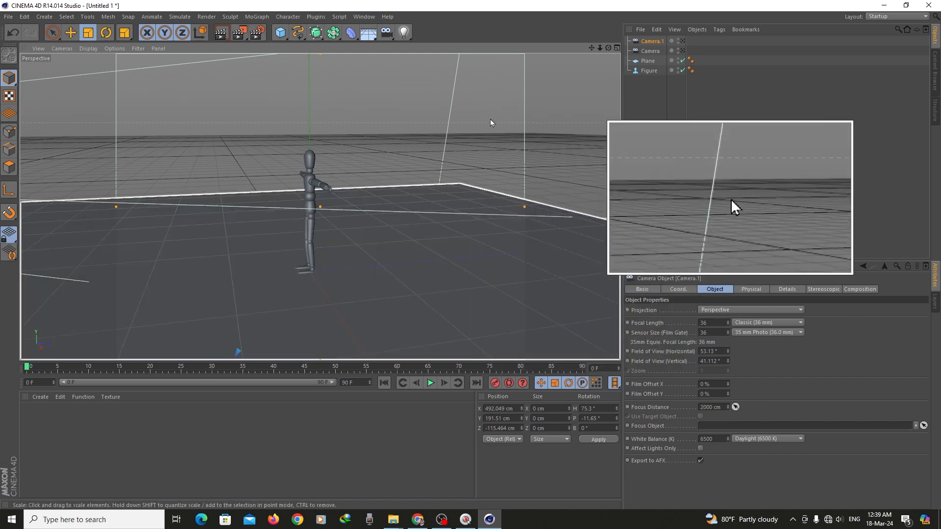
- Compare the two cameras around the figure and delete the second one, Camera.1
left_click_drag(602, 49, 615, 49)
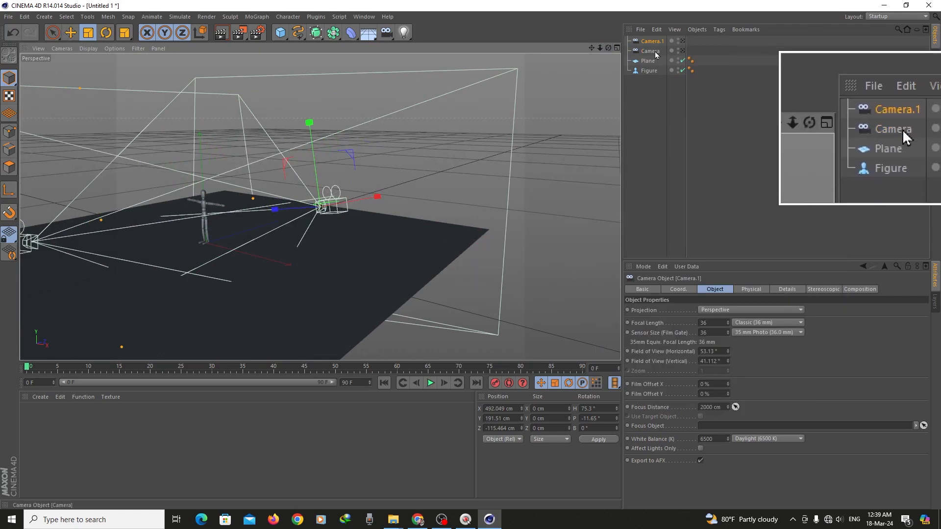
scroll(259, 246, "down", 4)
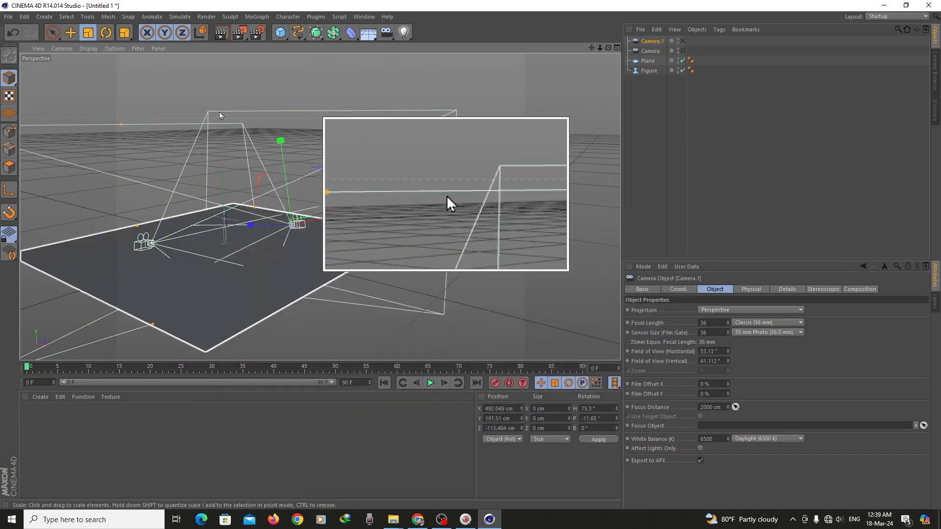
left_click_drag(592, 49, 662, 42)
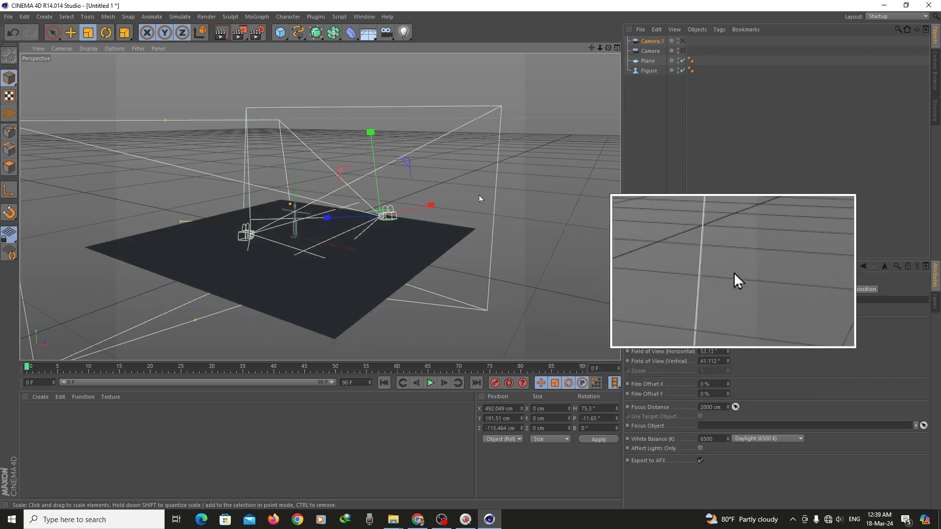
scroll(446, 223, "up", 5)
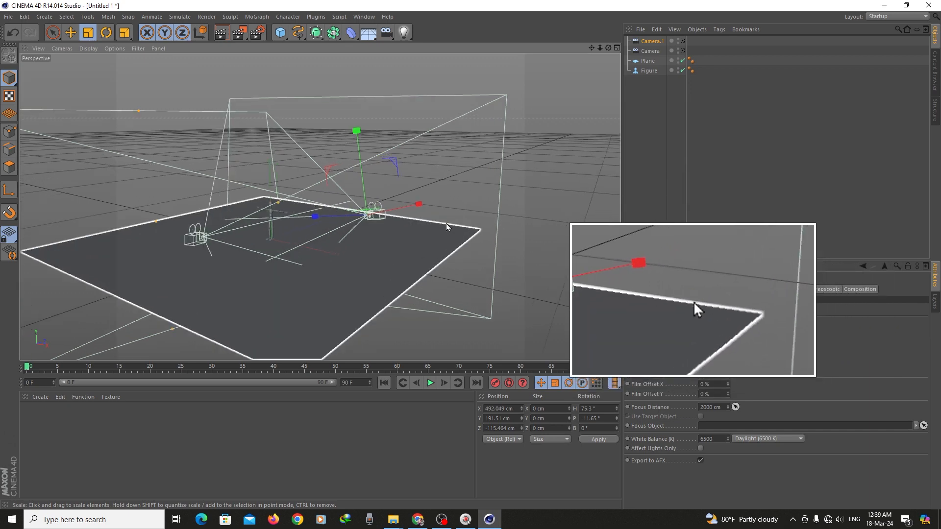
left_click(655, 44)
key("Delete")
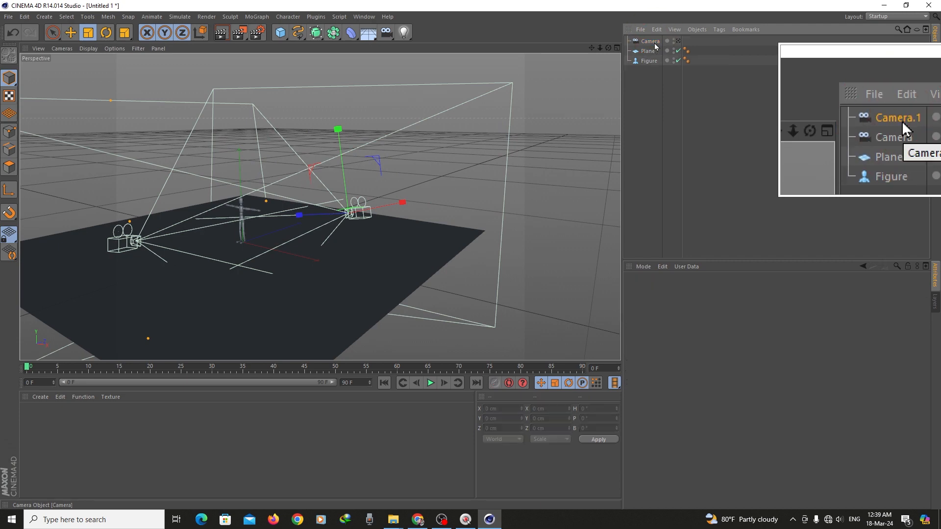
- Look through the remaining camera and shift it to about X 165, Y 179, Z -528 cm, bringing the figure closer to the frame's centre
left_click(650, 42)
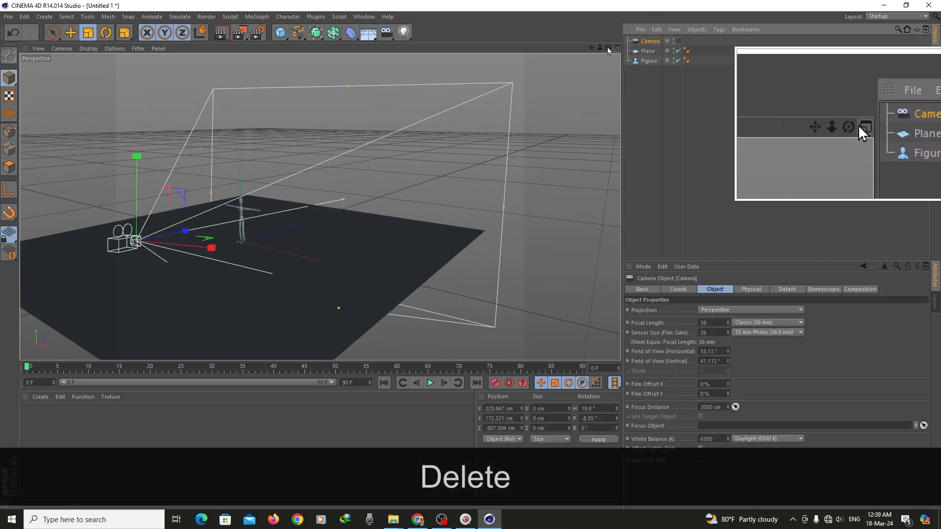
left_click(466, 256)
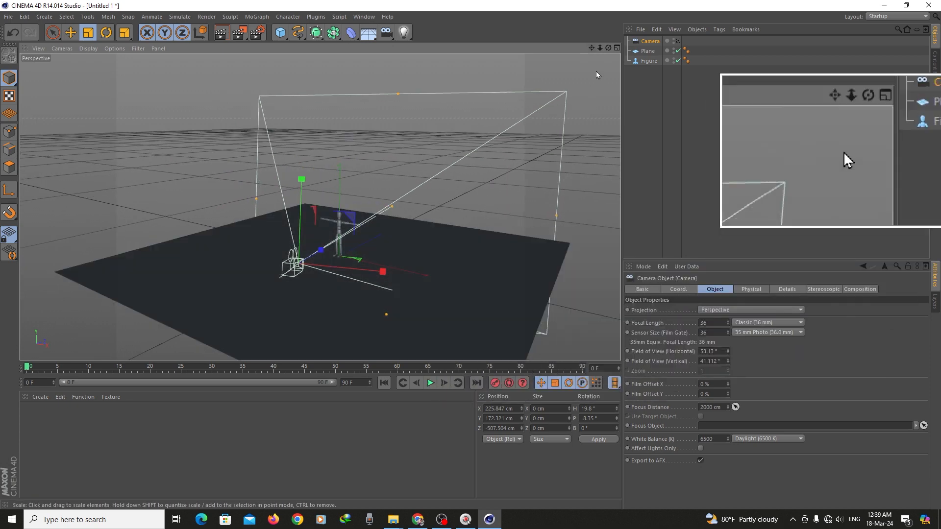
left_click_drag(609, 48, 275, 225)
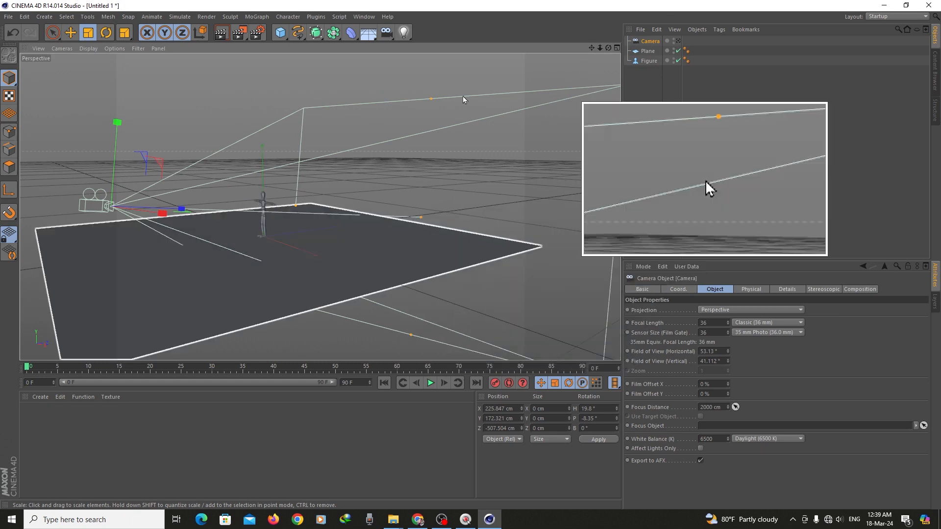
left_click_drag(591, 50, 357, 141)
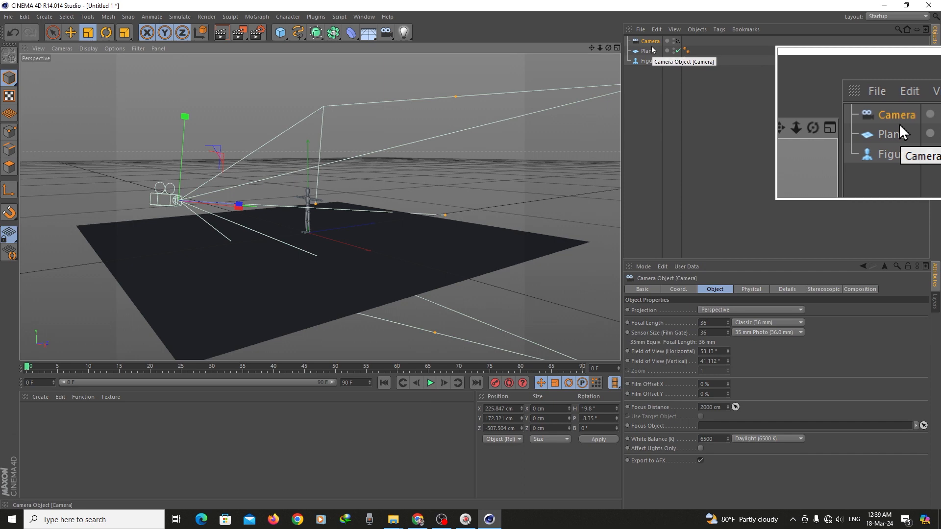
left_click(678, 42)
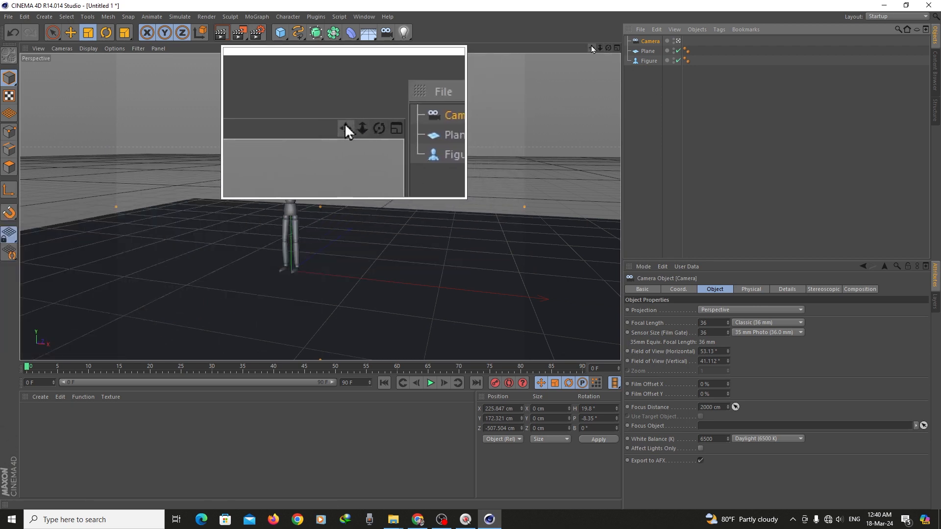
left_click_drag(592, 48, 638, 53)
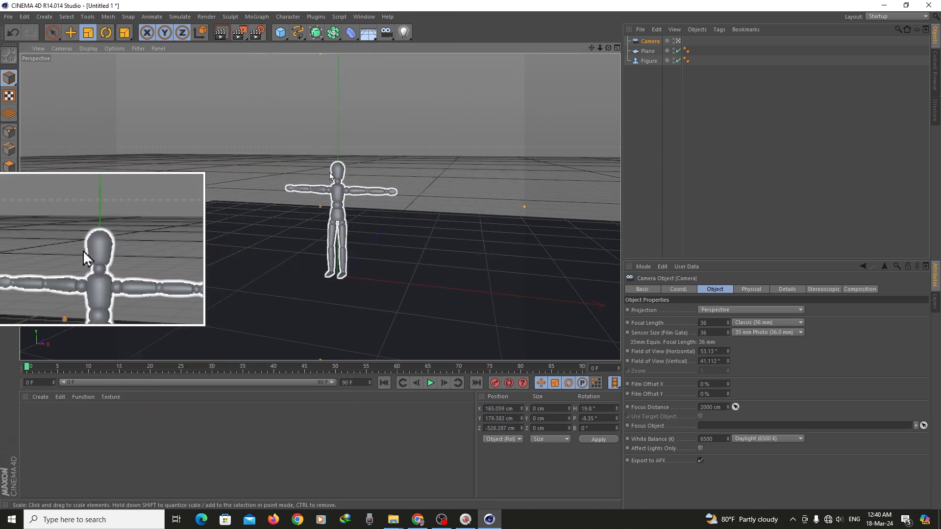
- Check the camera from the default view, look through it again and record its keyframe at frame 0
left_click(678, 41)
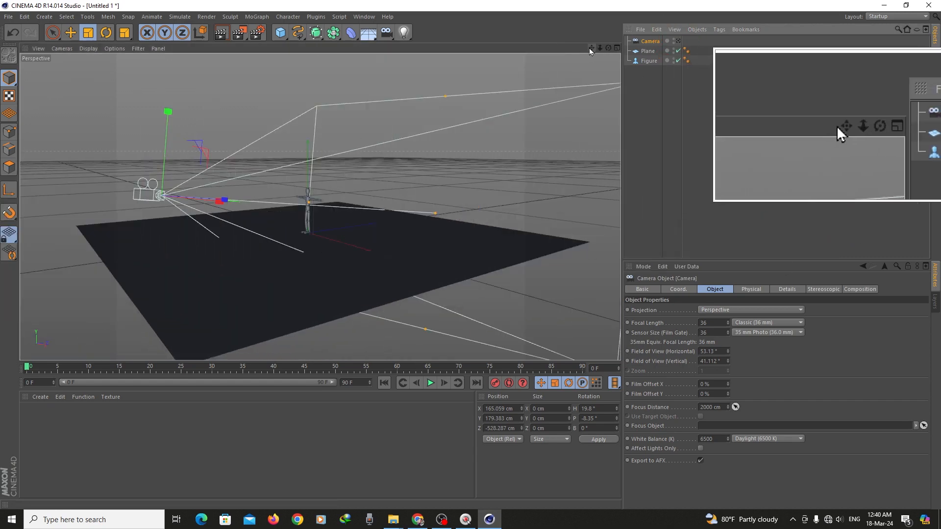
left_click_drag(590, 49, 628, 53)
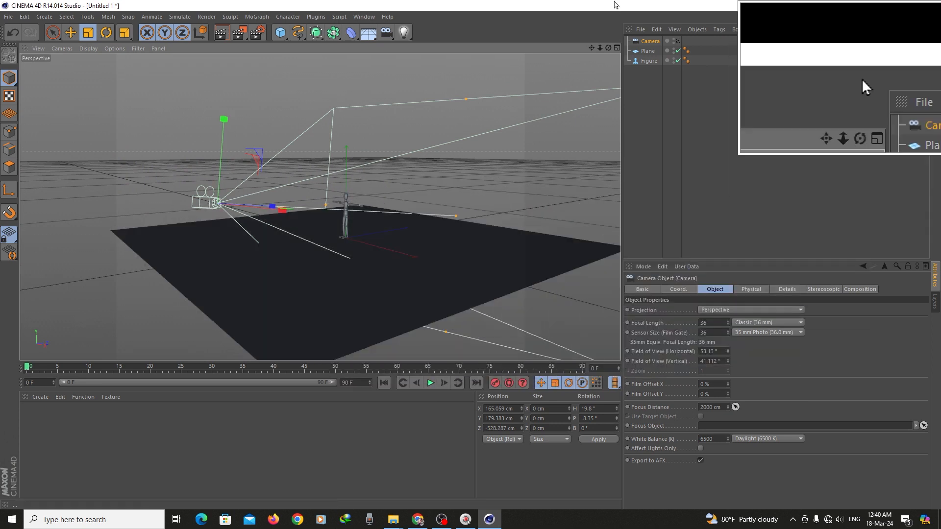
left_click(679, 42)
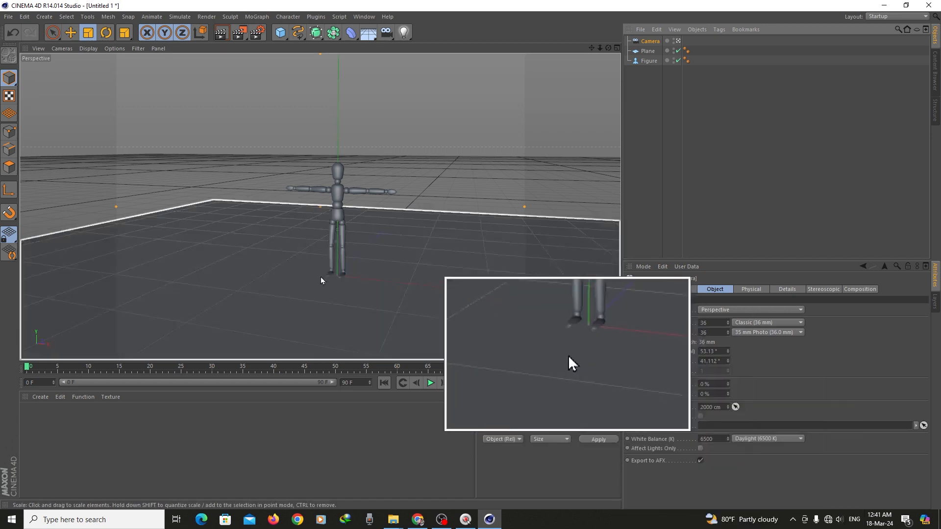
left_click(494, 385)
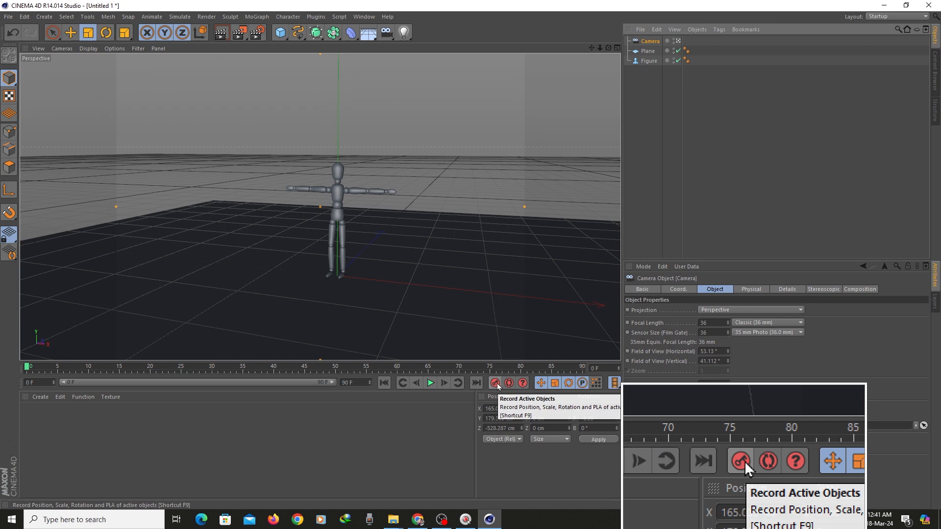
left_click(495, 384)
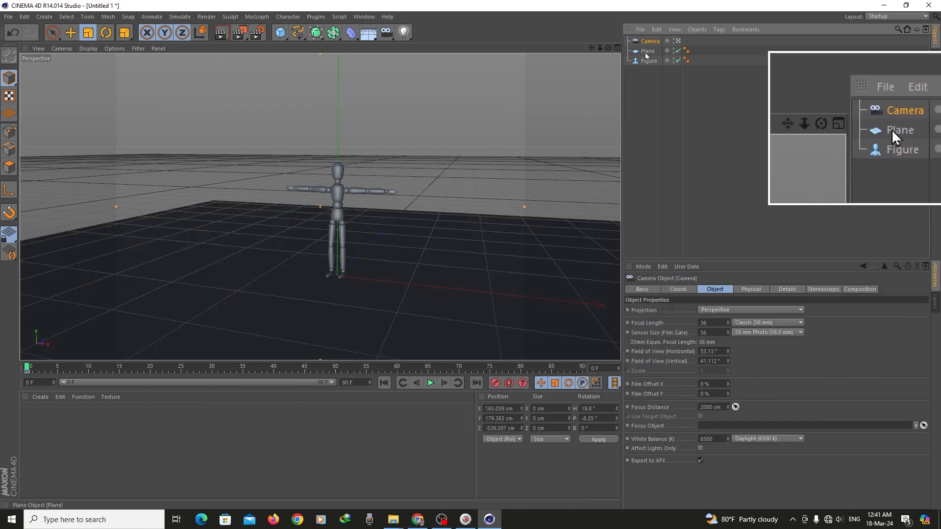
- At frame 90, move the selected camera to a high angled view at about X 436, Y 462, Z -302 cm, and return to the animation start
left_click(646, 51)
left_click(650, 72)
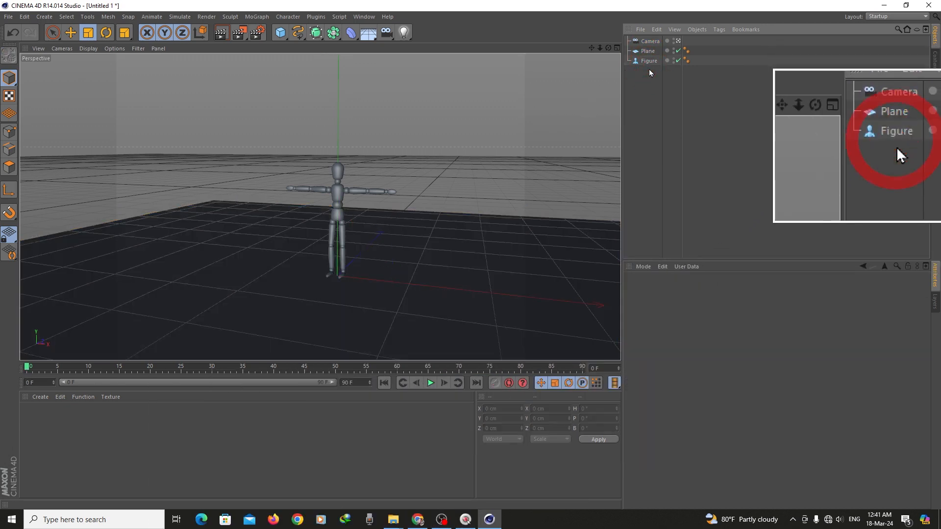
left_click(649, 42)
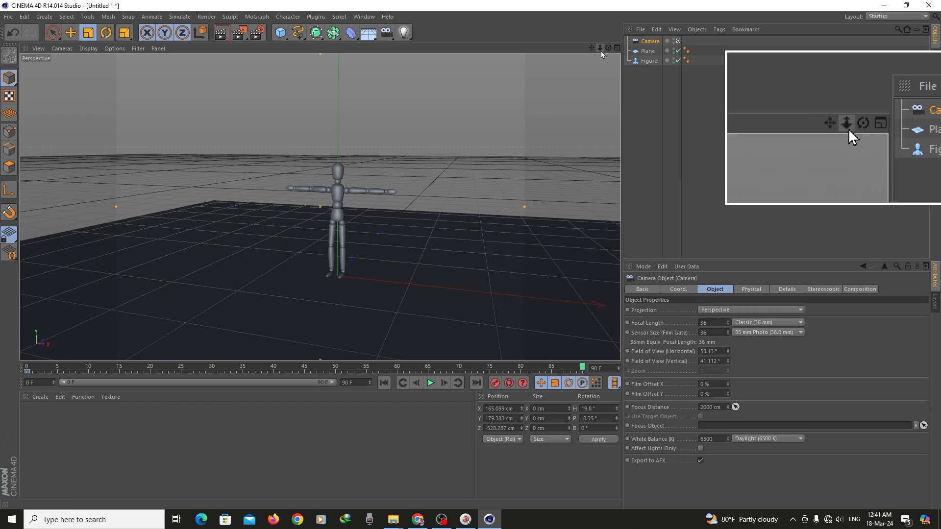
mouse_move(600, 48)
left_mouse_down()
mouse_move(602, 56)
mouse_move(588, 63)
mouse_move(597, 58)
left_mouse_up()
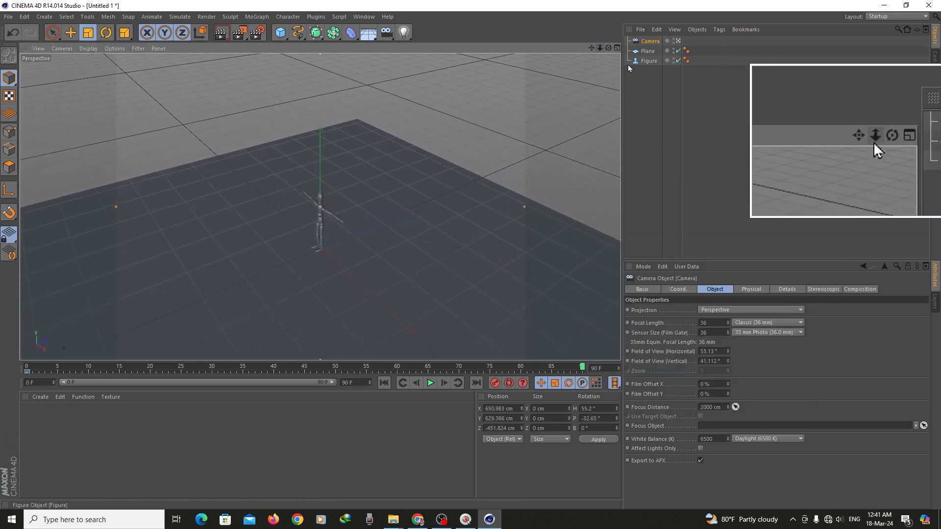
left_click_drag(601, 46, 650, 133)
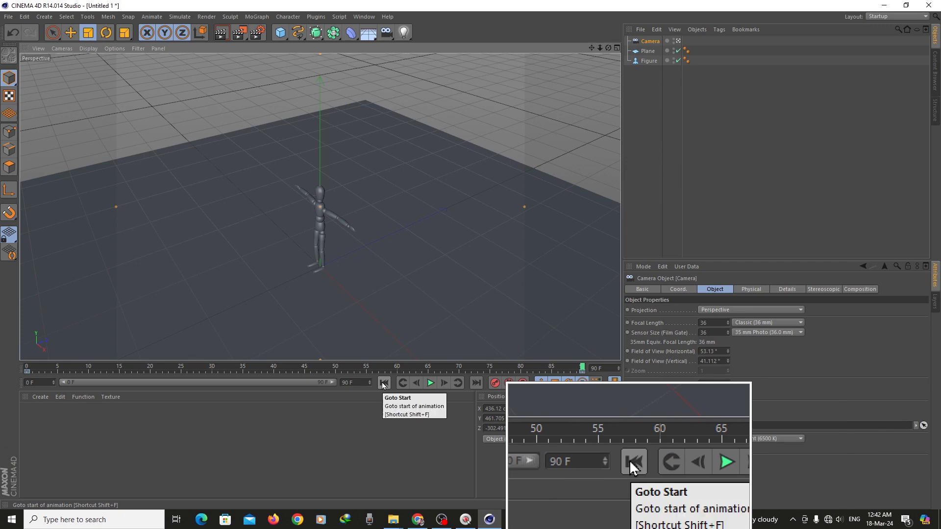
left_click(383, 383)
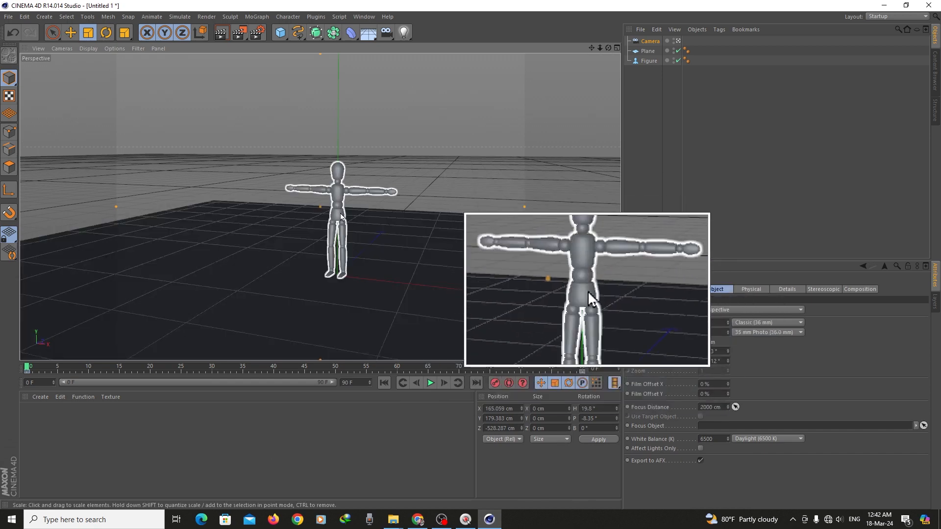
- Play back the camera animation around the figure, stop it and return to frame 0
left_click(434, 386)
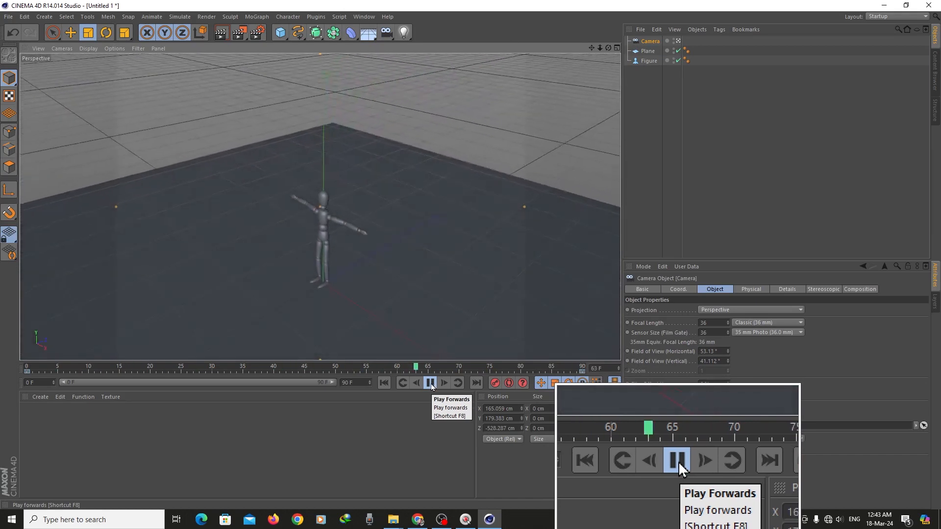
left_click(431, 383)
left_click_drag(437, 367, 19, 368)
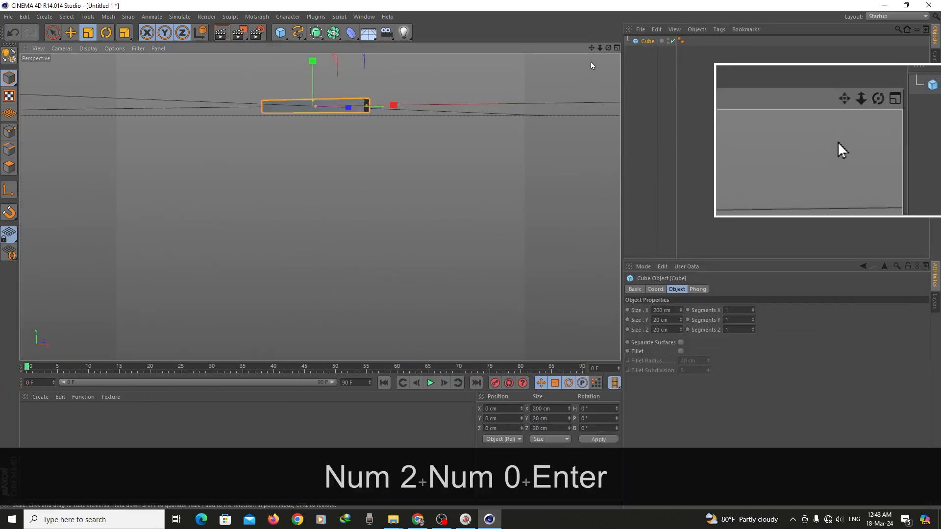
- Make the 200 × 20 × 20 cm cube editable and extrude its end face on the positive X side by about 19 cm
left_click_drag(591, 48, 592, 149)
scroll(441, 152, "up", 4)
scroll(401, 198, "up", 1)
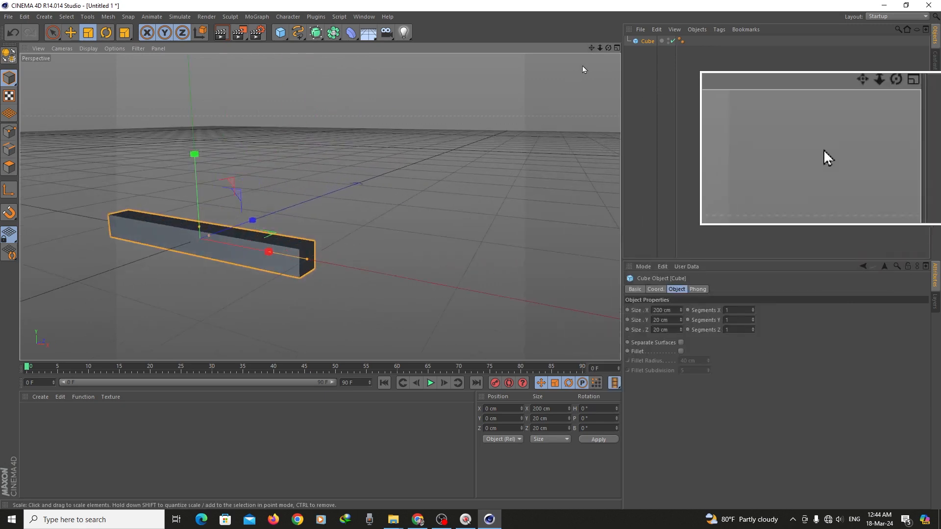
left_click_drag(592, 48, 592, 47)
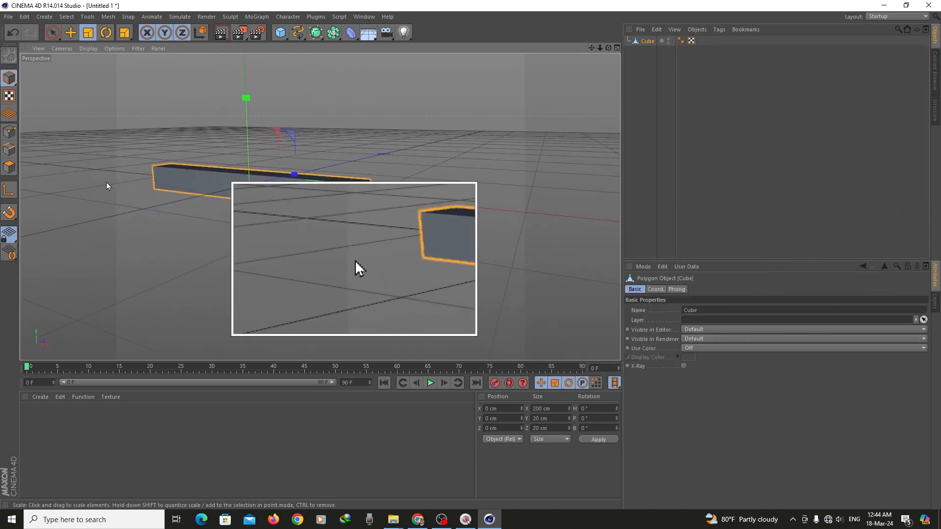
left_click(8, 167)
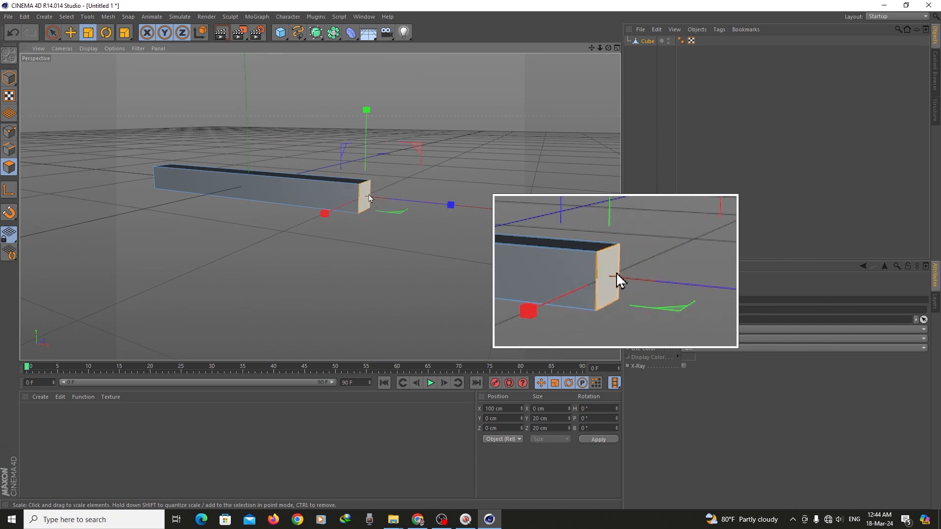
key("d")
left_click_drag(476, 258, 505, 258)
- Scale the extruded end face to about 65% (13 cm) and lower it to about Y -3.2 cm
left_click(88, 33)
left_click_drag(527, 204, 406, 230)
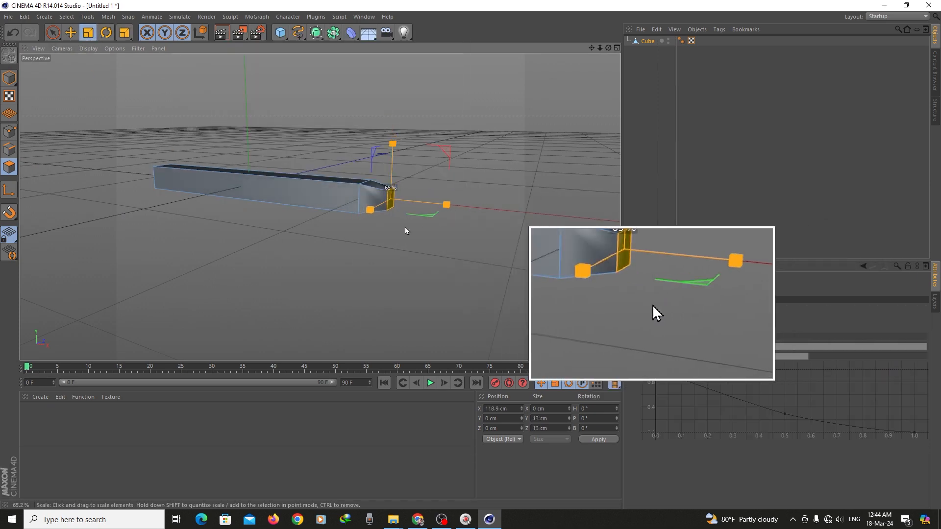
left_click(70, 30)
left_click_drag(393, 119, 393, 125)
- Enlarge the end face to about 13.9 cm so its lower edge lines up with the bar's underside
left_click_drag(419, 195, 446, 172, "alt")
right_click_drag(446, 172, 475, 254, "alt")
key("s")
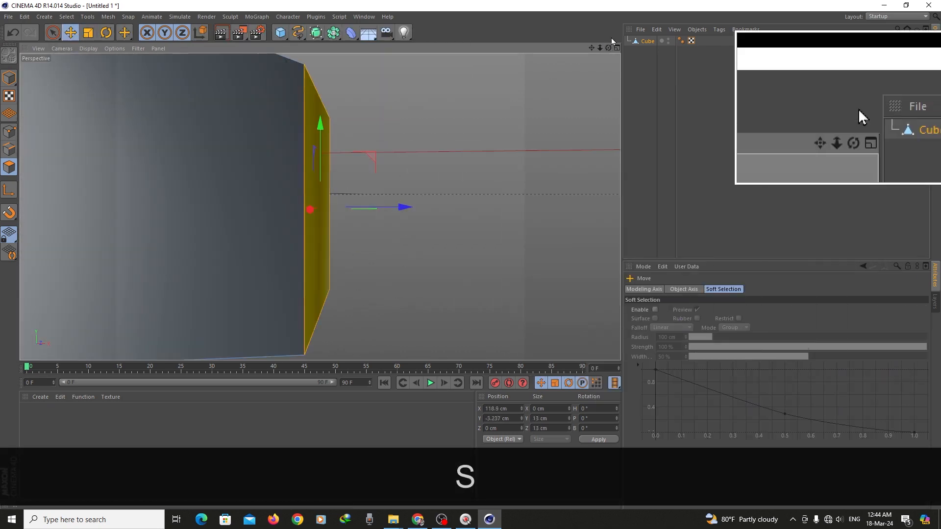
key("e")
key("t")
left_click_drag(518, 150, 542, 149)
right_click_drag(534, 157, 620, 63, "alt")
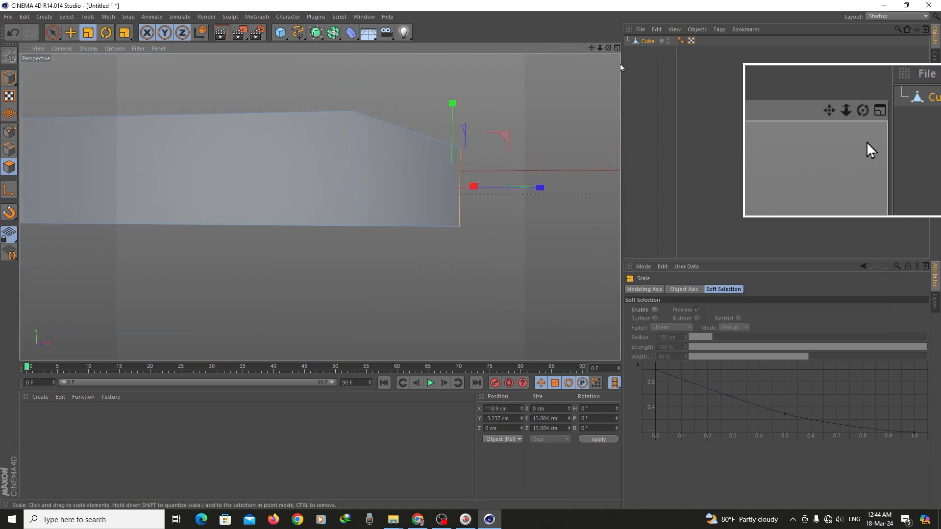
left_click_drag(601, 48, 554, 64)
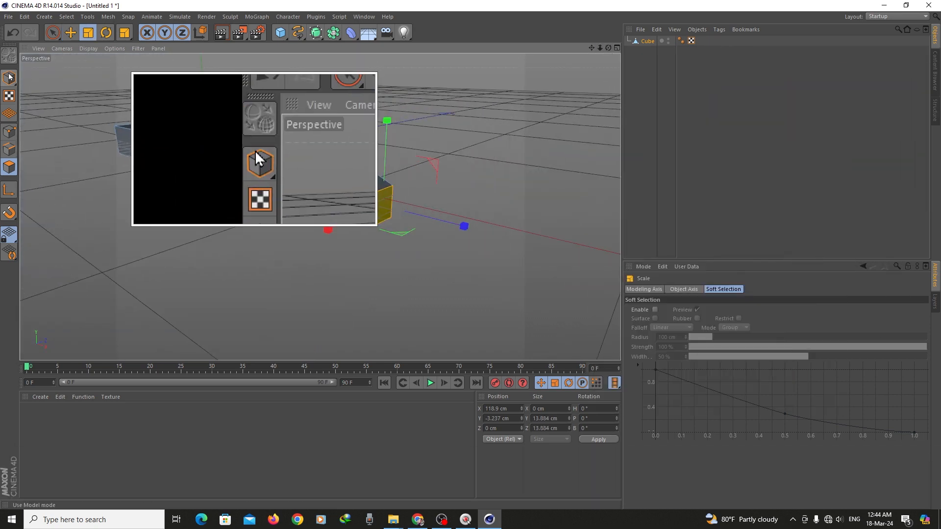
- Raise the whole bar to about Y 11 cm so it rests on the ground grid
left_click(9, 77)
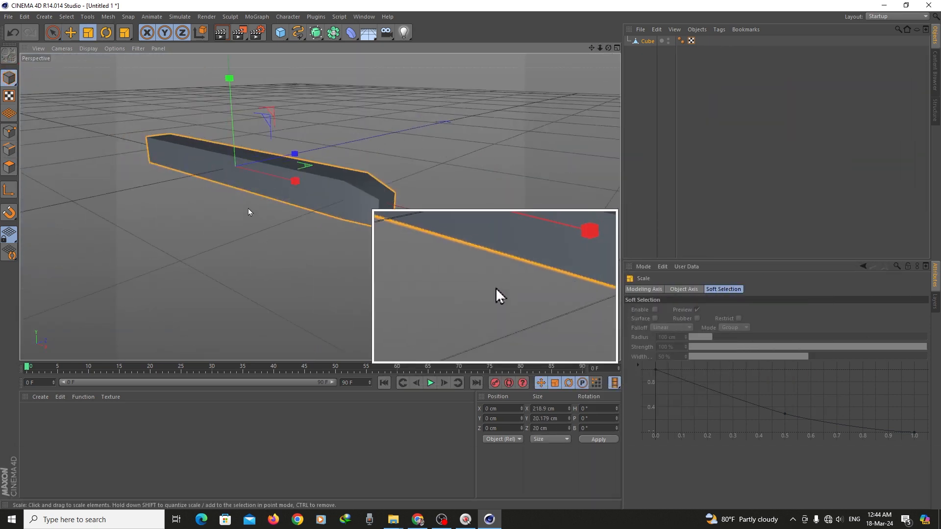
left_click(70, 32)
left_click_drag(234, 102, 240, 77)
scroll(405, 187, "down", 5)
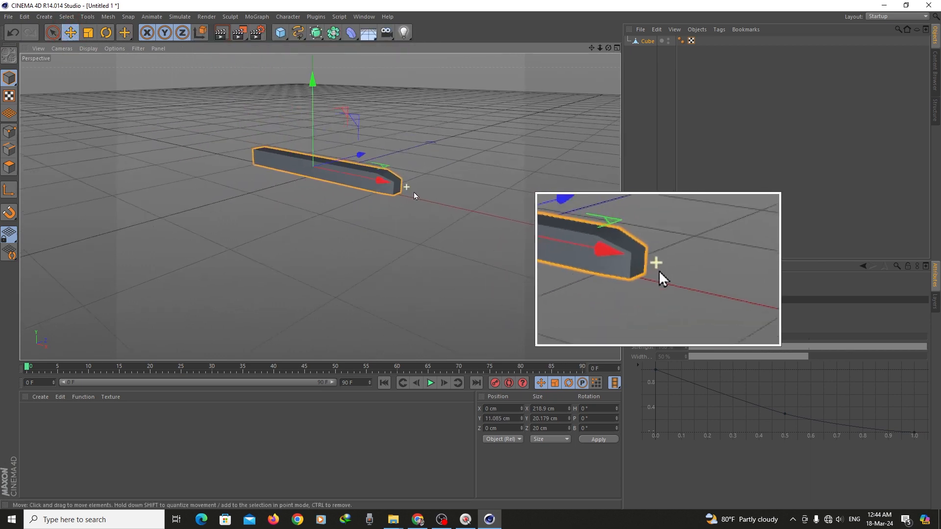
scroll(413, 192, "down", 2)
scroll(409, 145, "down", 4)
scroll(436, 190, "up", 3)
scroll(437, 189, "down", 3)
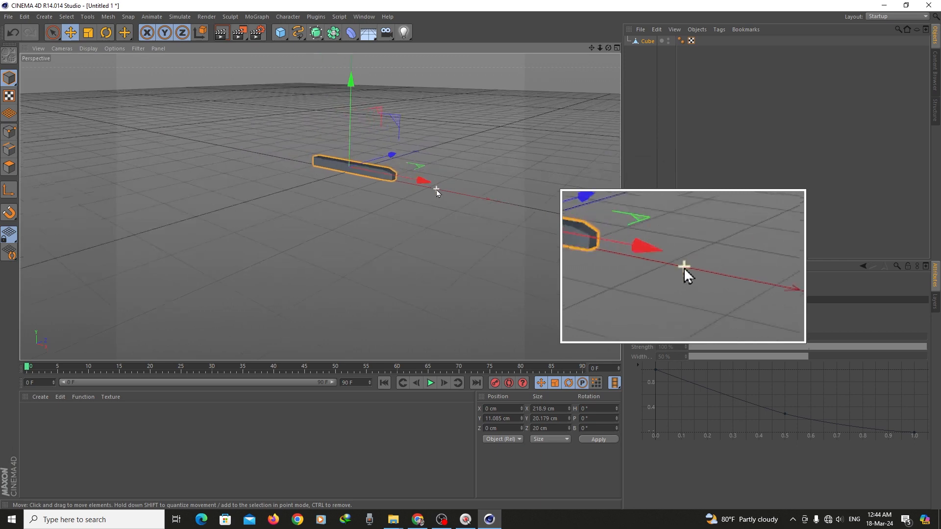
left_click_drag(608, 48, 469, 254)
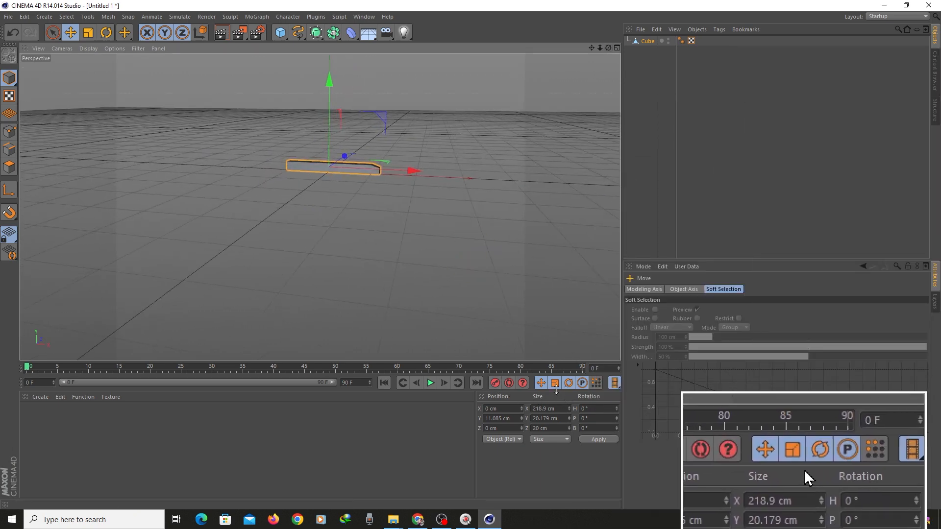
- Exclude scale, rotation and parameters from keyframe recording, and record the bar's position keyframe at frame 0
left_click(555, 385)
left_click(569, 386)
left_click(581, 385)
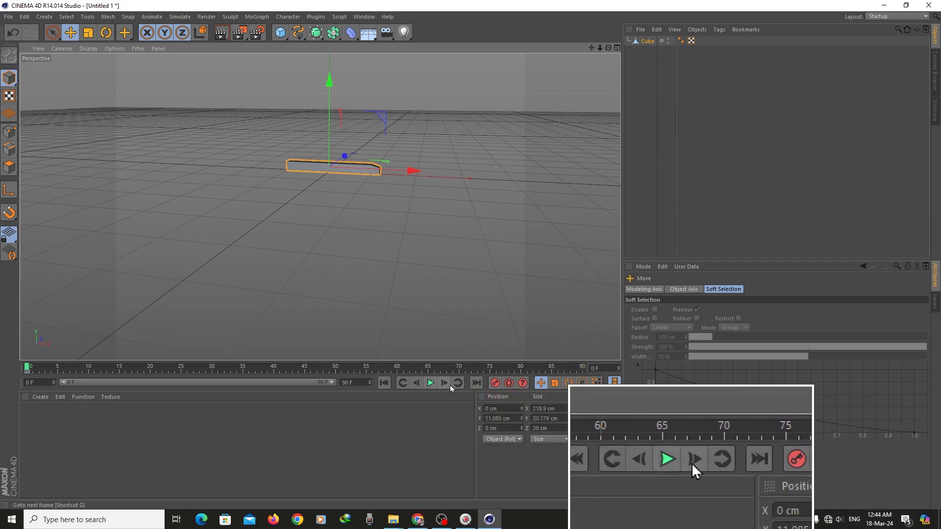
- At frame 90, move the bar along the X axis to about 1953 cm and record its position keyframe
left_click(476, 383)
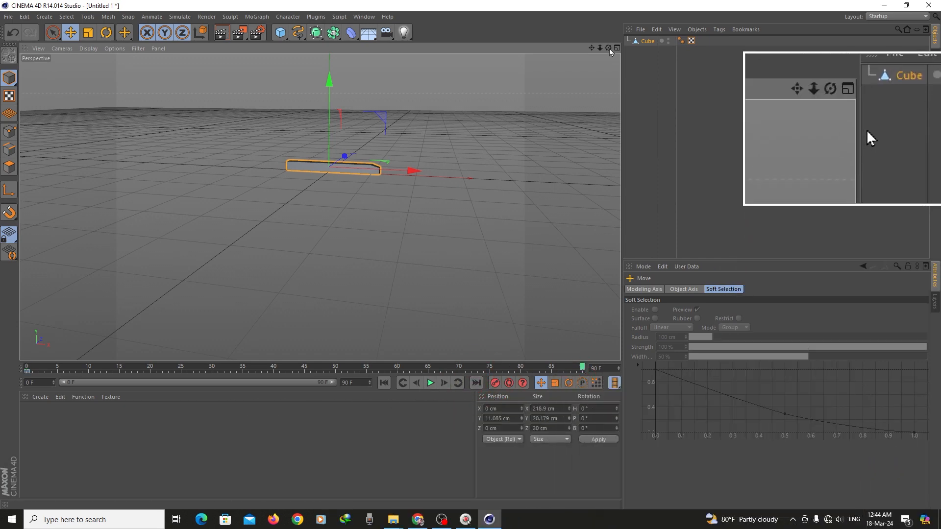
left_click_drag(592, 49, 432, 82)
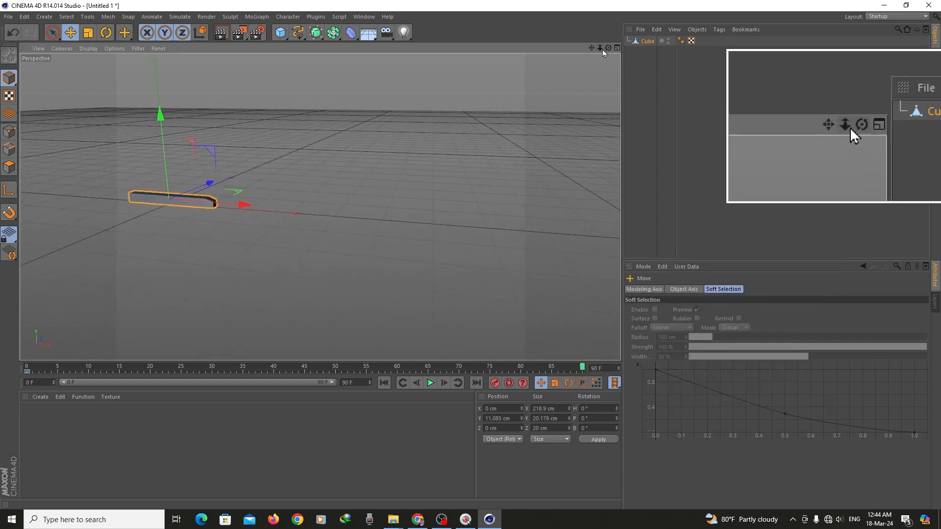
left_click_drag(601, 49, 469, 254)
left_click_drag(348, 209, 630, 223)
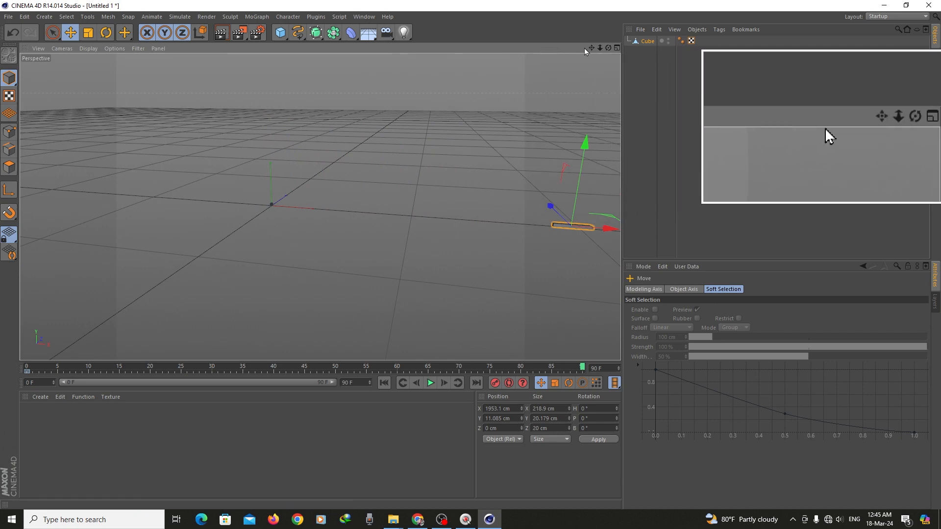
left_click_drag(592, 49, 353, 50)
left_click_drag(607, 50, 477, 257)
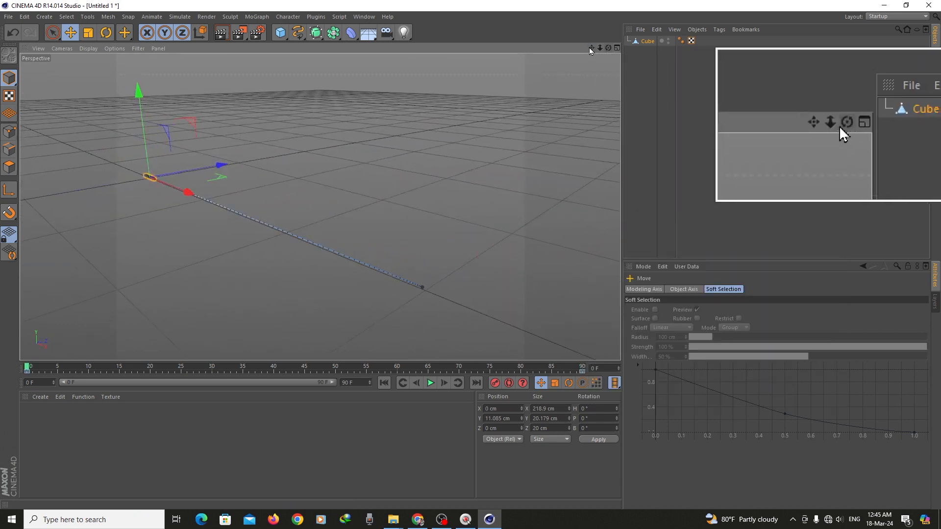
- Play back the bar's movement, stop it, inspect the motion path and return to the animation start
scroll(319, 193, "up", 3)
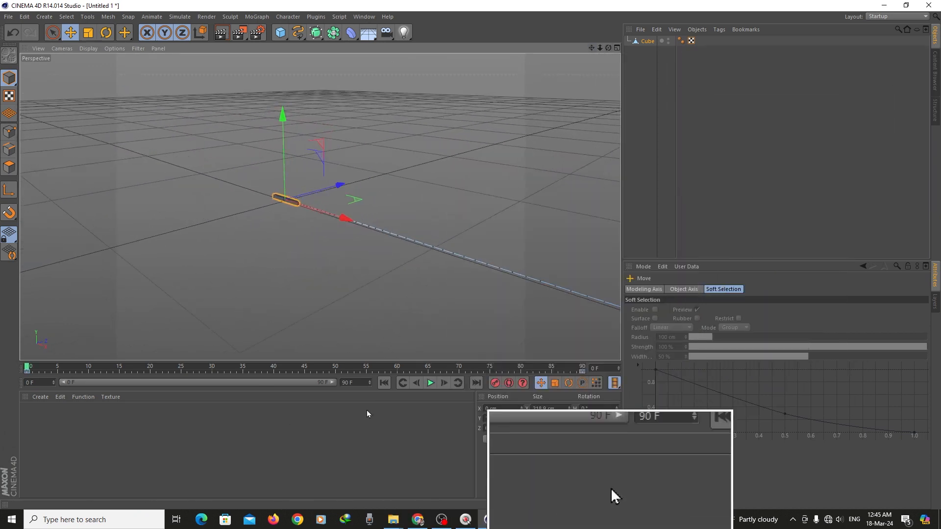
left_click(430, 382)
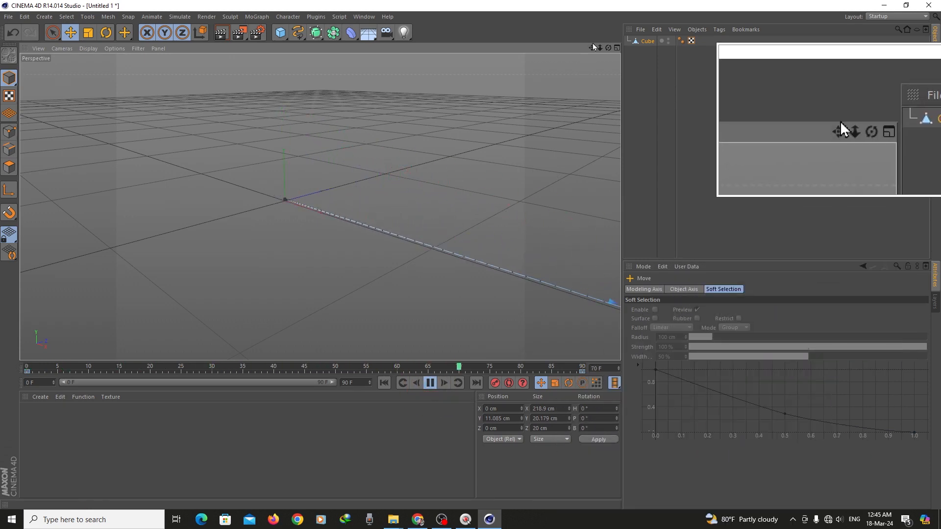
left_click_drag(592, 48, 471, 257)
left_click(427, 379)
scroll(183, 191, "up", 2)
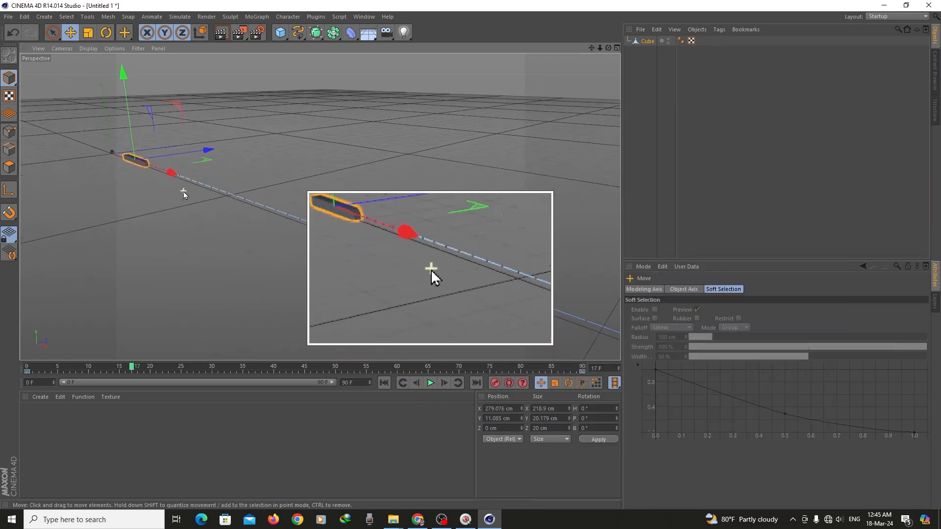
left_click_drag(591, 49, 470, 256)
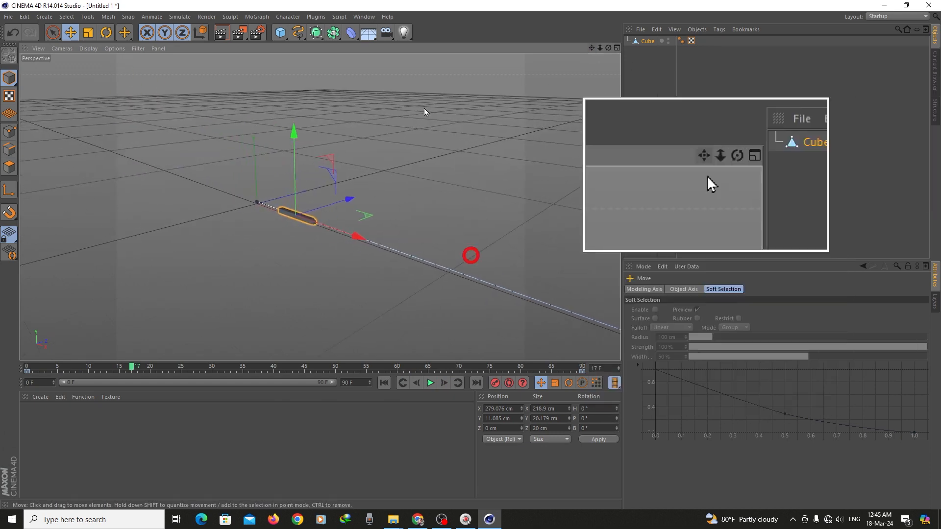
scroll(343, 265, "up", 3)
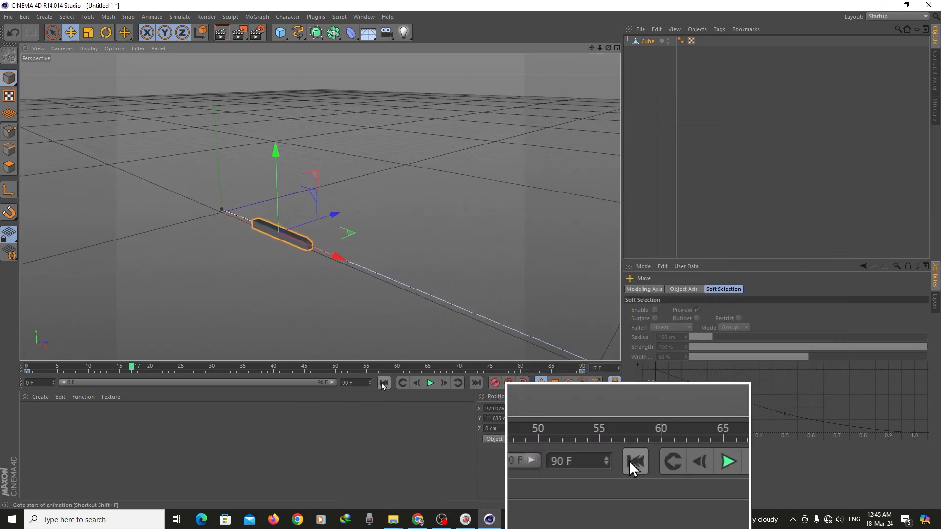
left_click(383, 383)
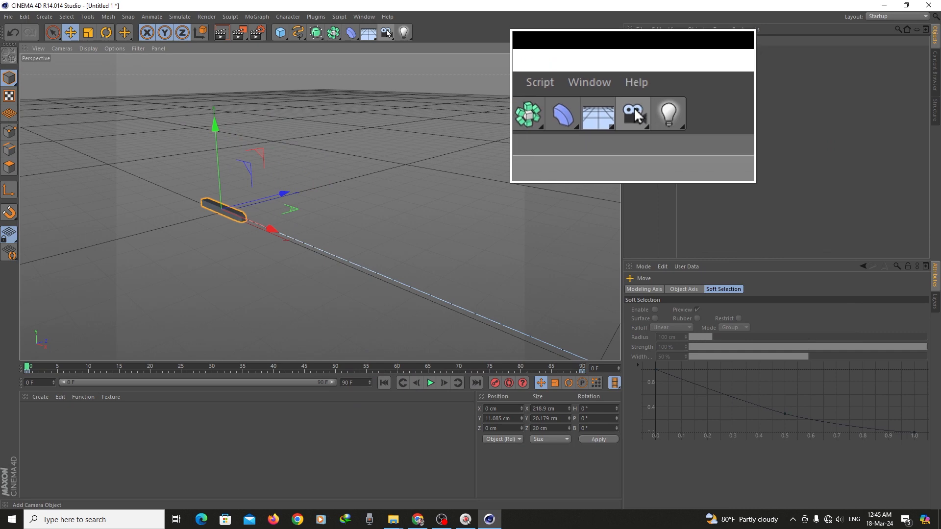
- Add a camera framing the bar from about X 295, Y 180, Z -634 cm and record its keyframe at frame 0
left_click(386, 32)
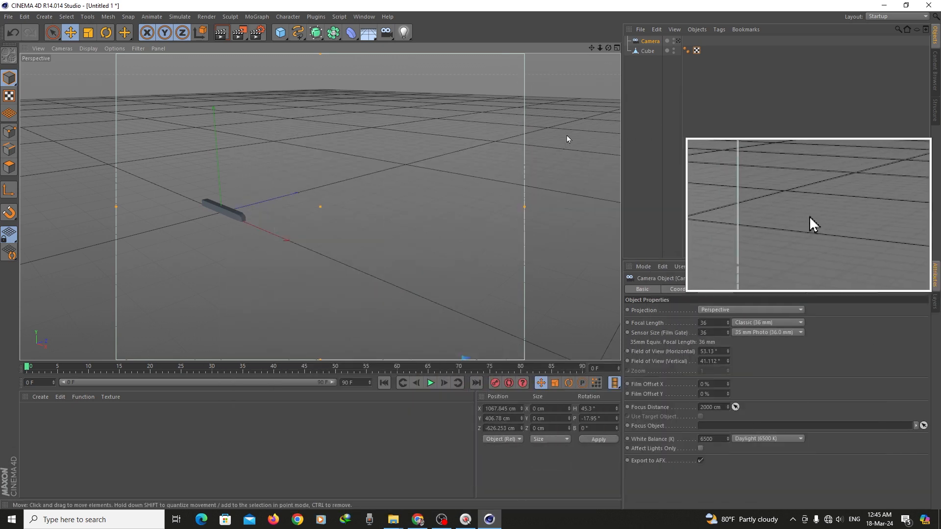
left_click_drag(600, 50, 563, 69)
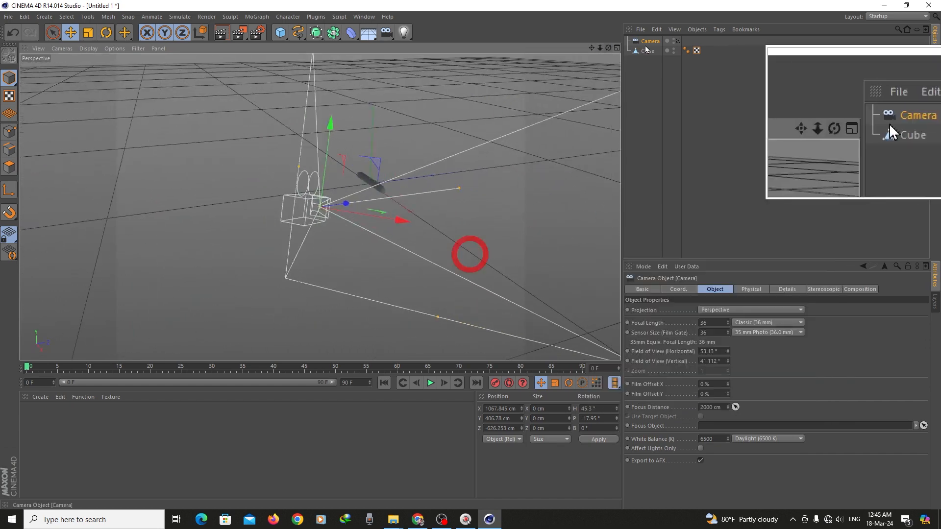
left_click(678, 41)
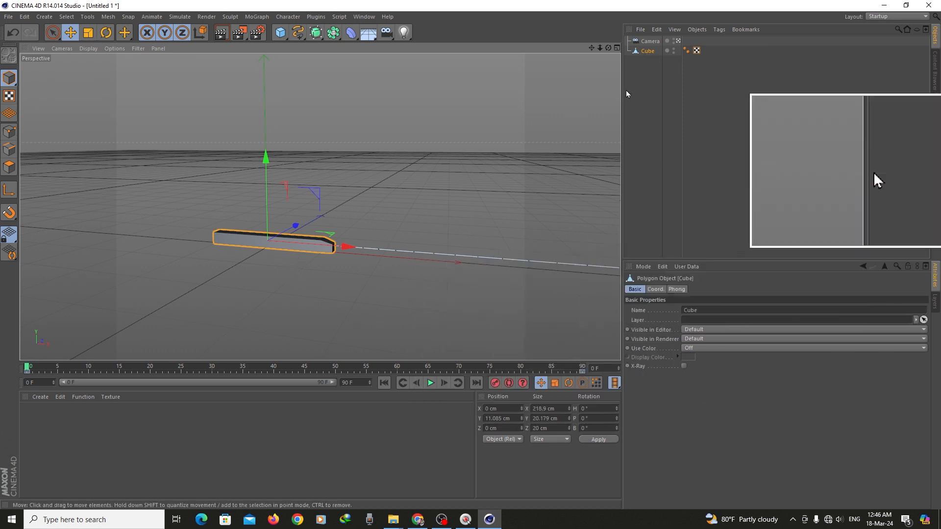
left_click(650, 41)
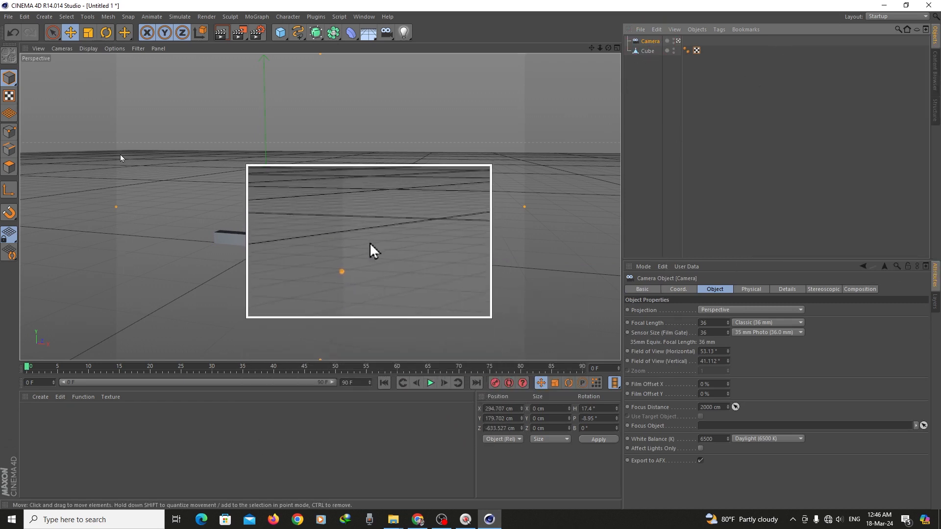
left_click(495, 385)
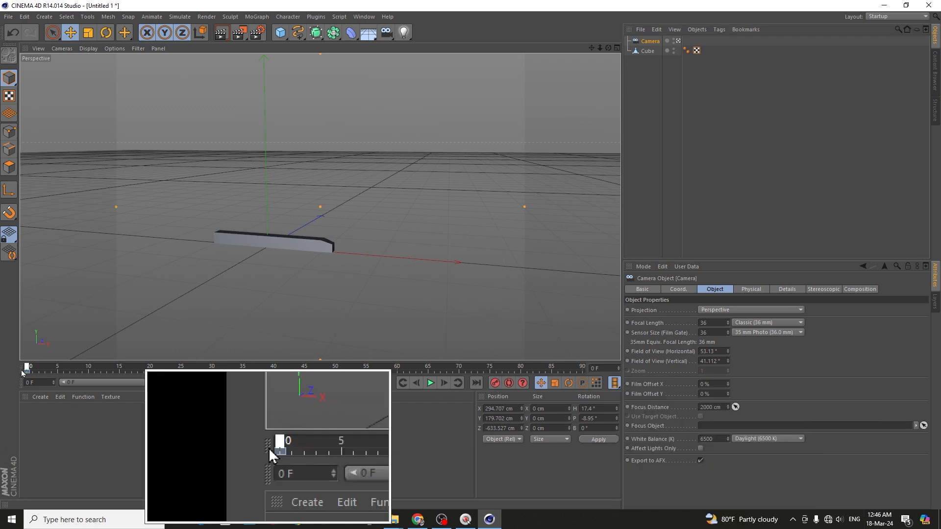
- At frame 45, move the camera to about X 1646, Y 226, Z -381 cm to frame the bar and record its keyframe
left_click_drag(23, 371, 147, 368)
left_click_drag(211, 368, 304, 372)
left_click_drag(591, 49, 469, 255)
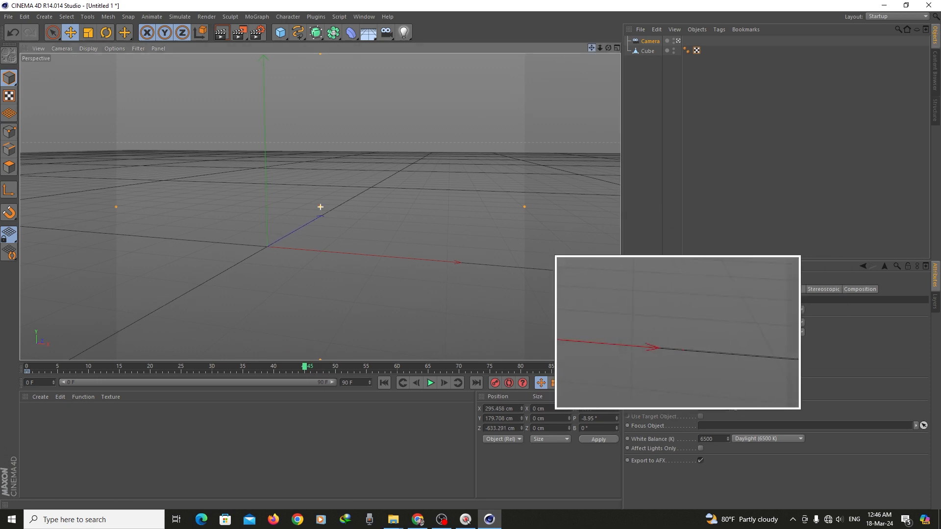
left_click_drag(608, 48, 470, 254)
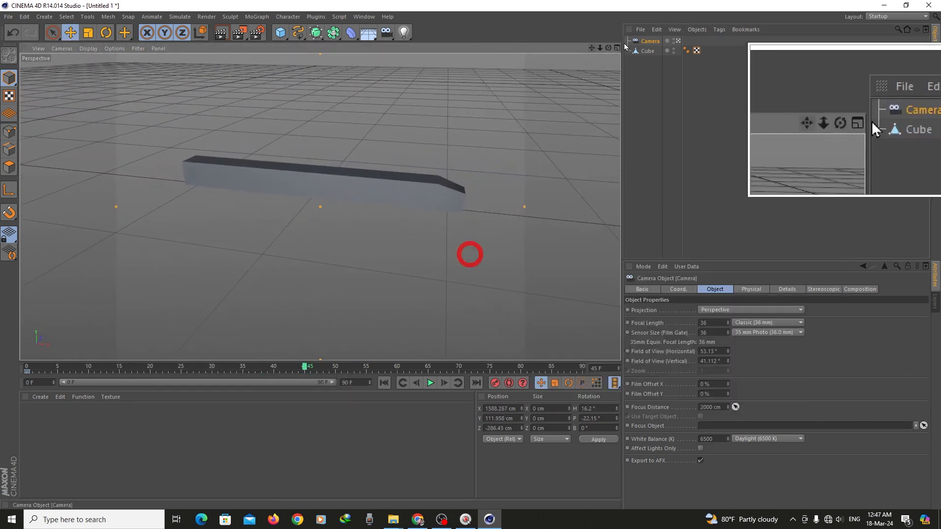
mouse_move(601, 49)
left_mouse_down()
mouse_move(469, 255)
mouse_move(604, 48)
left_mouse_up()
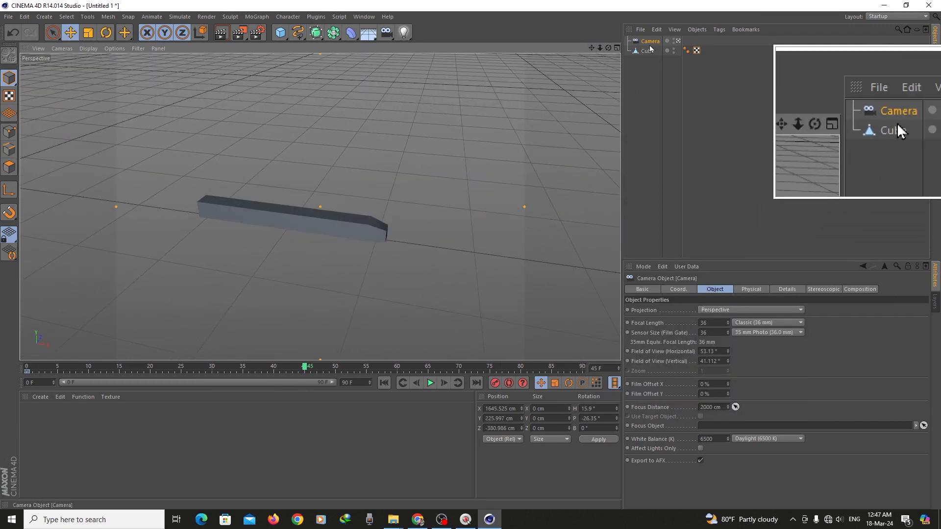
left_click(494, 383)
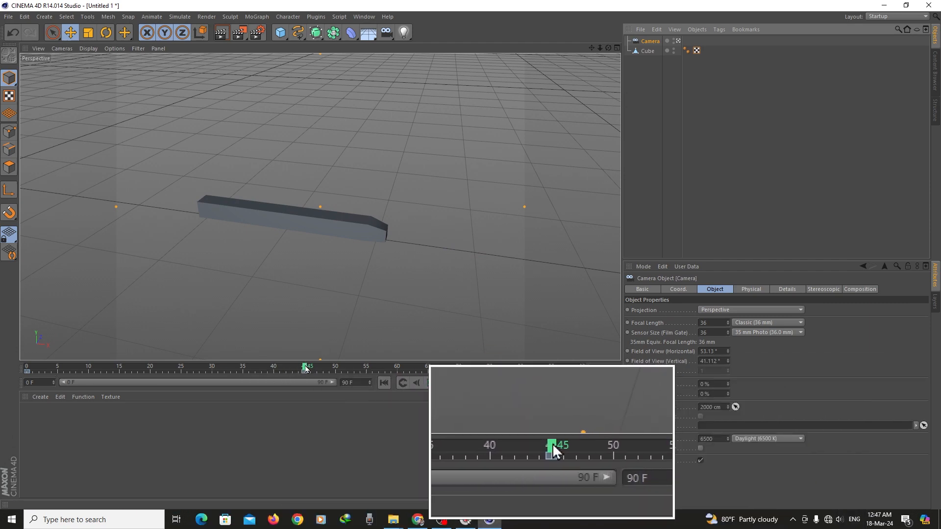
- At frame 90, move the camera to about X 3281, Y 404, Z -384 cm to frame the bar and record its keyframe
left_click_drag(305, 368, 597, 83)
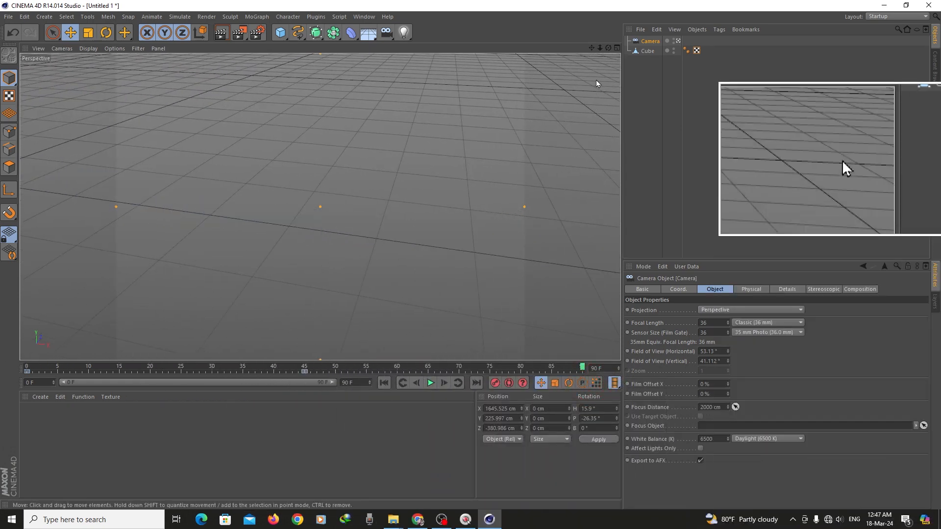
scroll(320, 207, "down", 5)
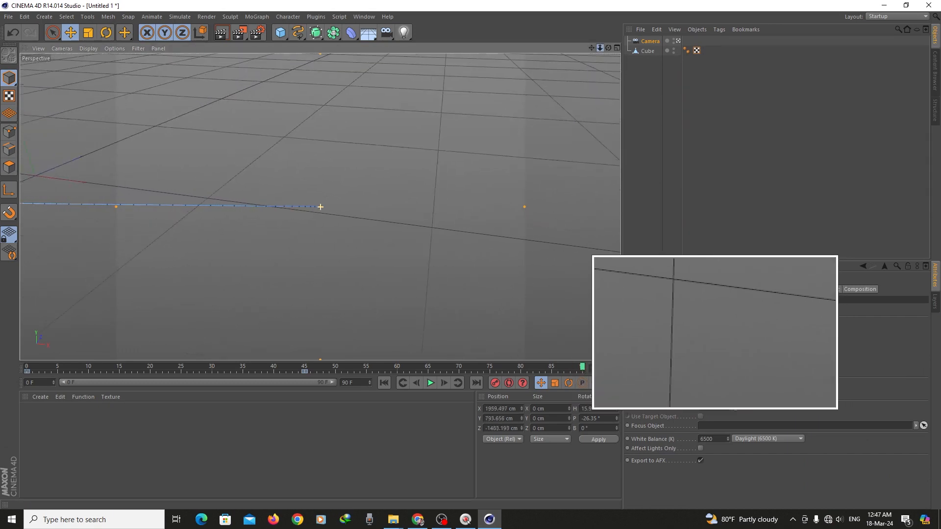
left_click_drag(600, 48, 470, 254)
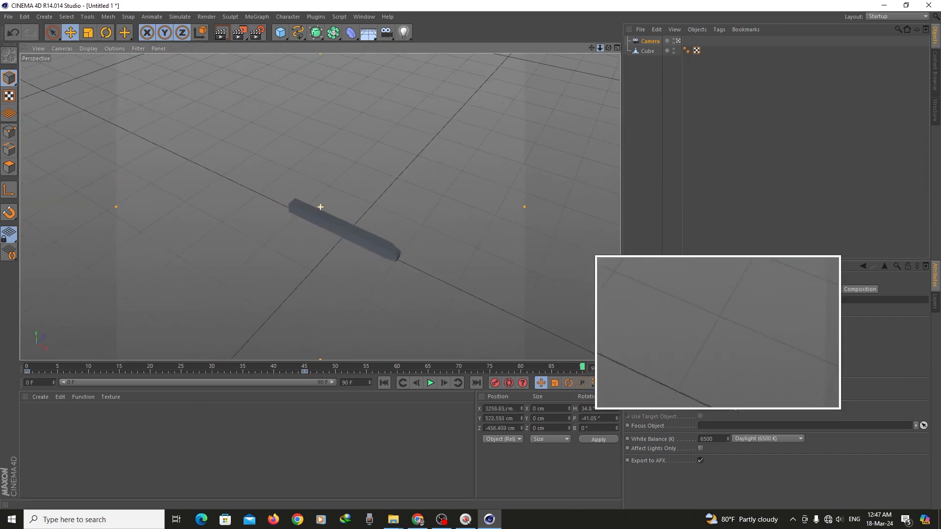
left_click_drag(600, 50, 470, 255)
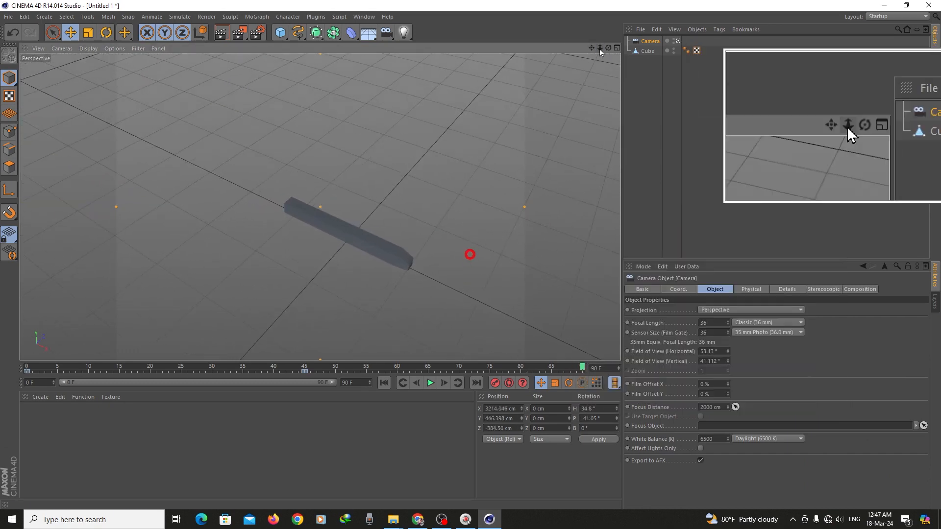
left_click_drag(592, 48, 554, 10)
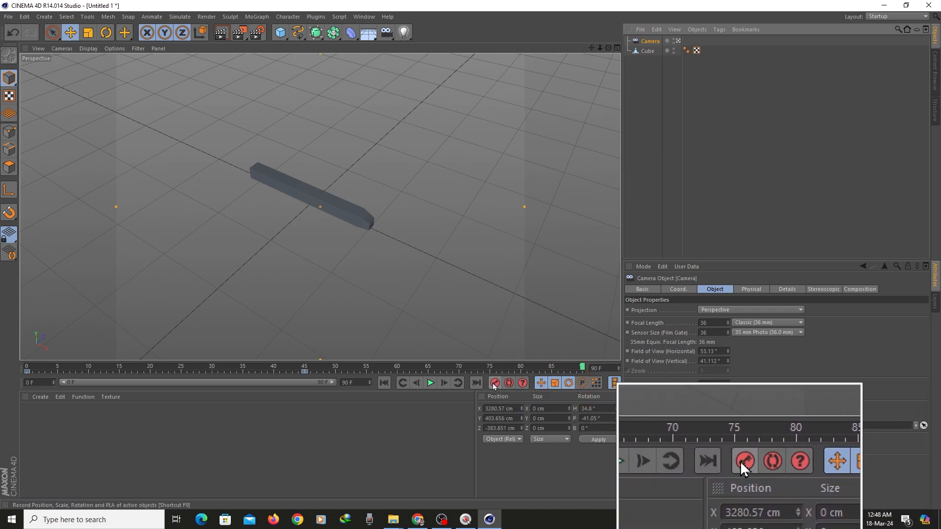
key("shift+f")
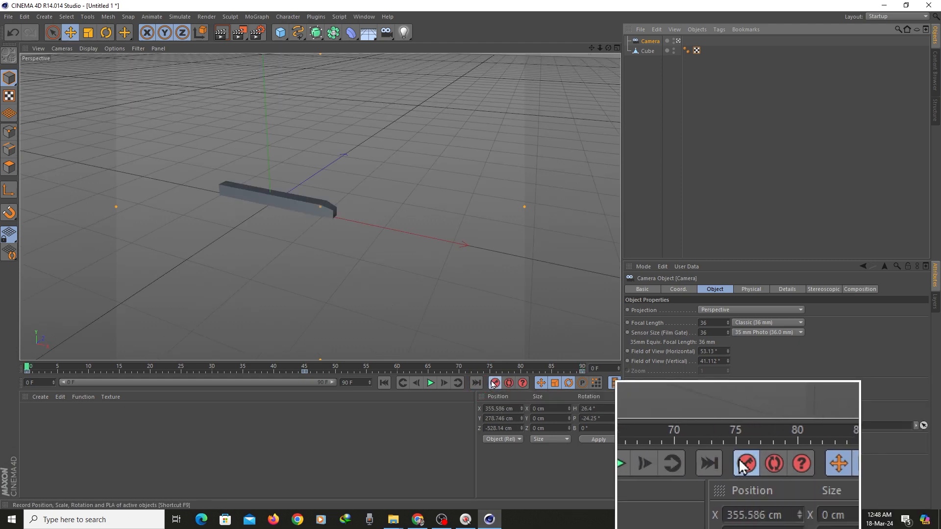
left_click(494, 382)
- Play back the camera animation from the first frame, stop it, and scrub back to frame 45 to check the bar's framing
mouse_move(27, 369)
left_mouse_down()
mouse_move(489, 398)
mouse_move(453, 371)
mouse_move(27, 371)
left_mouse_up()
left_click(429, 383)
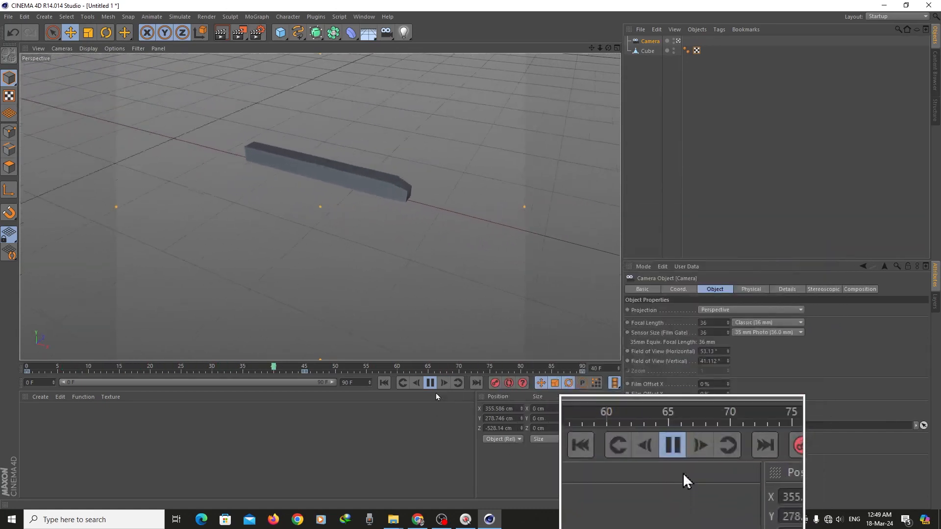
left_click(431, 382)
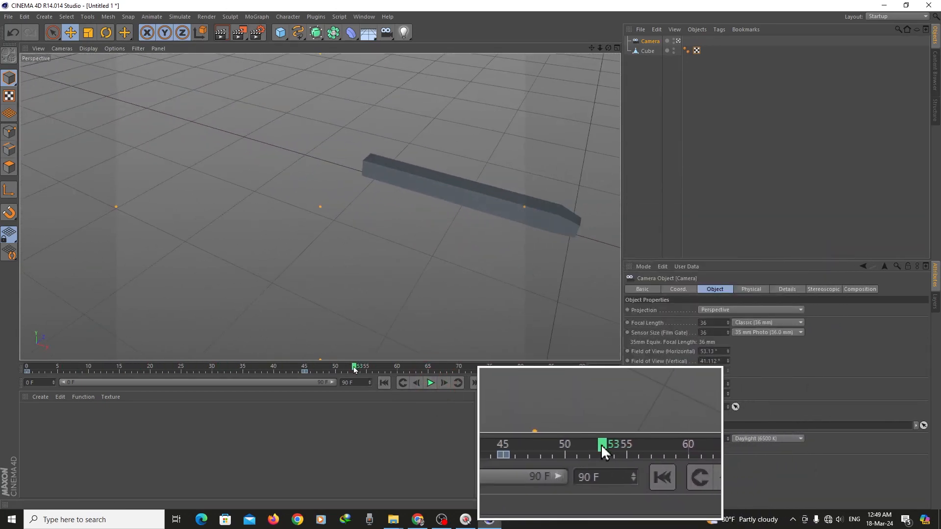
left_click_drag(356, 369, 305, 367)
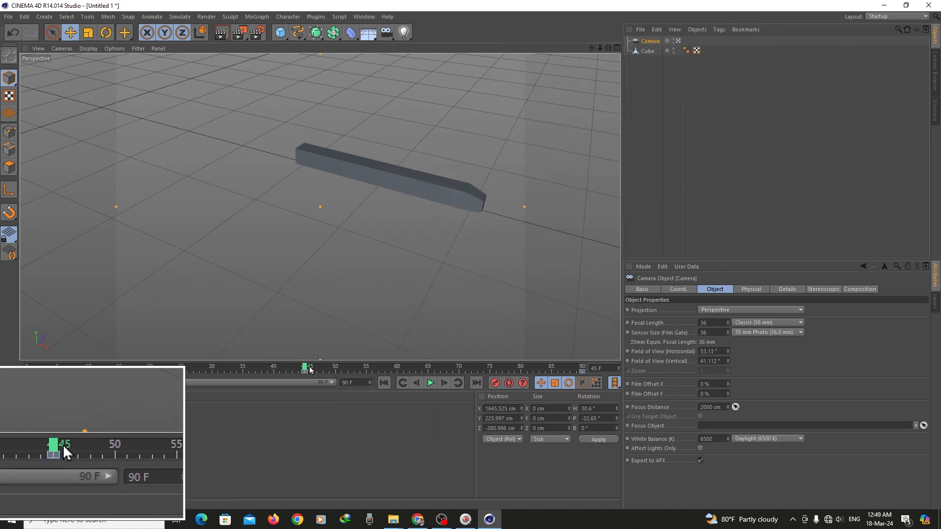
- Delete the keyframed camera and add a Target Camera at frame 0 in its place
left_click(653, 41)
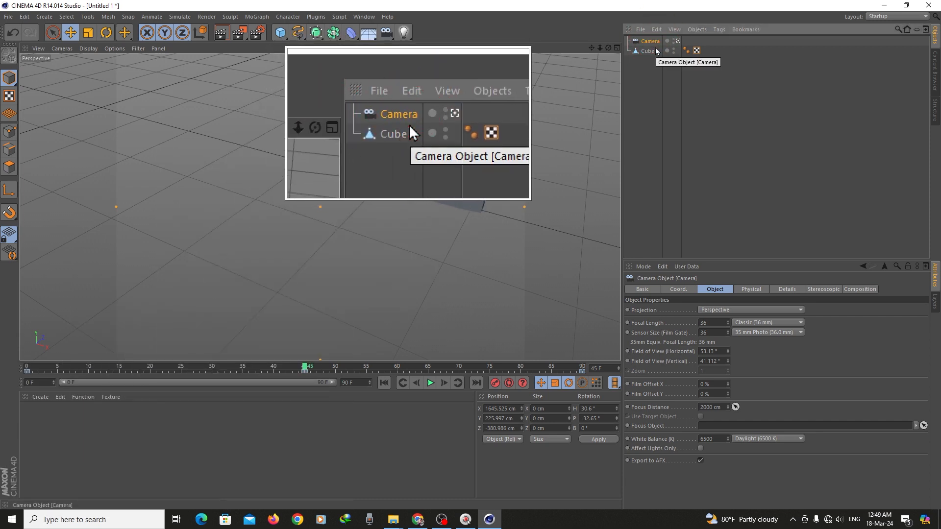
key("Delete")
left_click(394, 35)
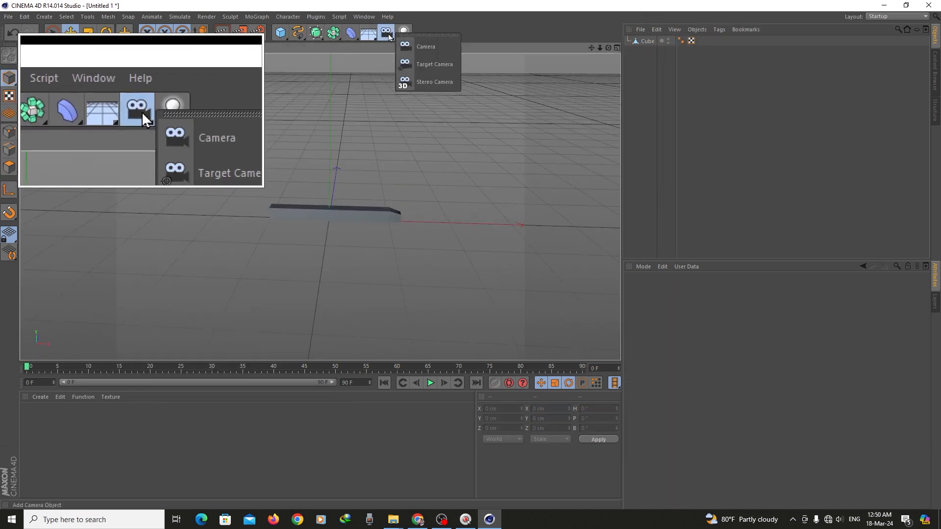
left_click(435, 65)
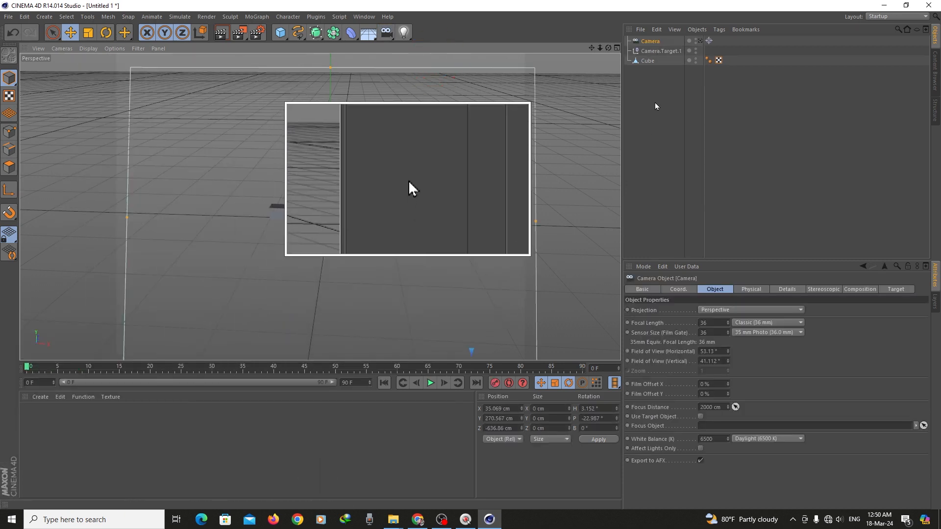
- Move the camera's target null along the X axis to test the camera's aim, leaving it at about X -2 cm
left_click(657, 51)
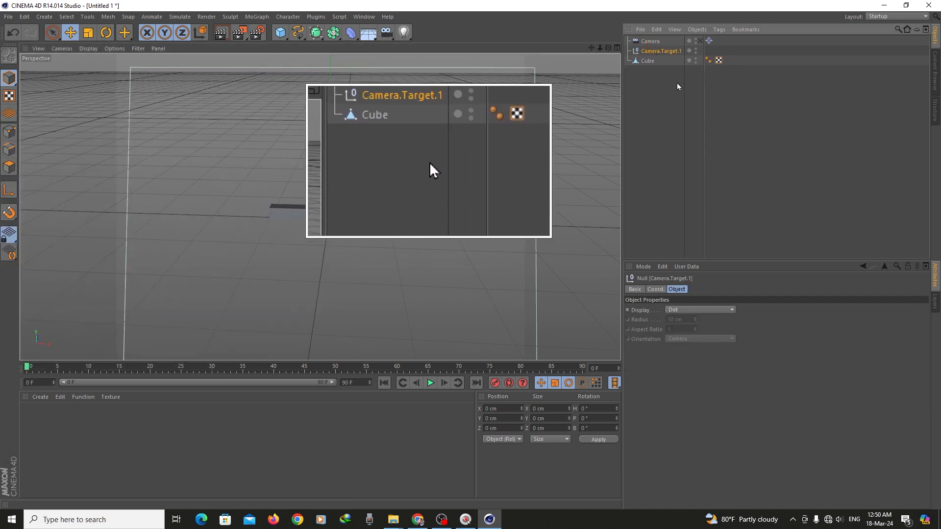
left_click_drag(610, 48, 553, 43)
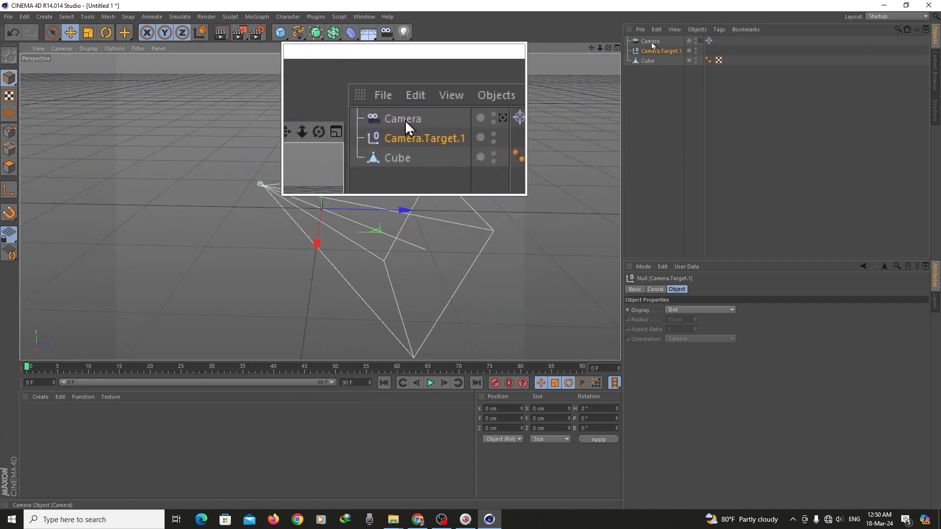
left_click(649, 42)
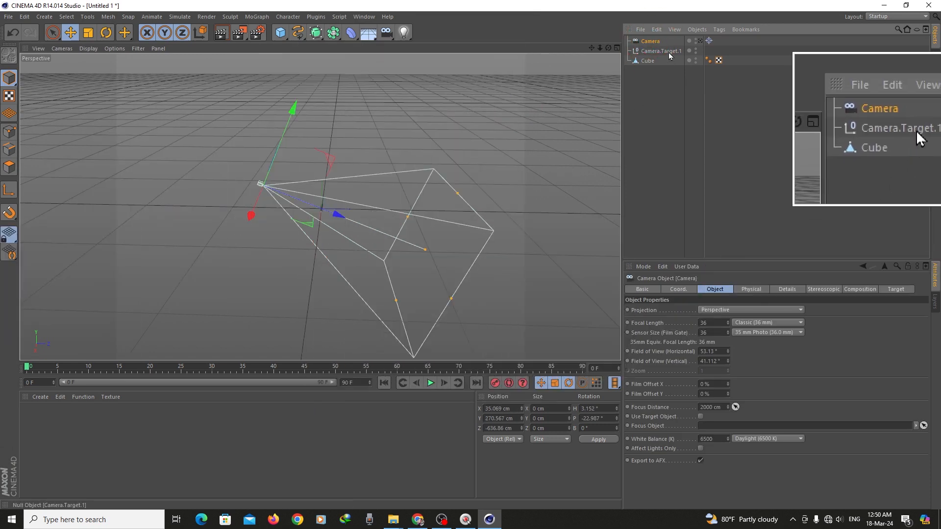
left_click(661, 51)
key("o")
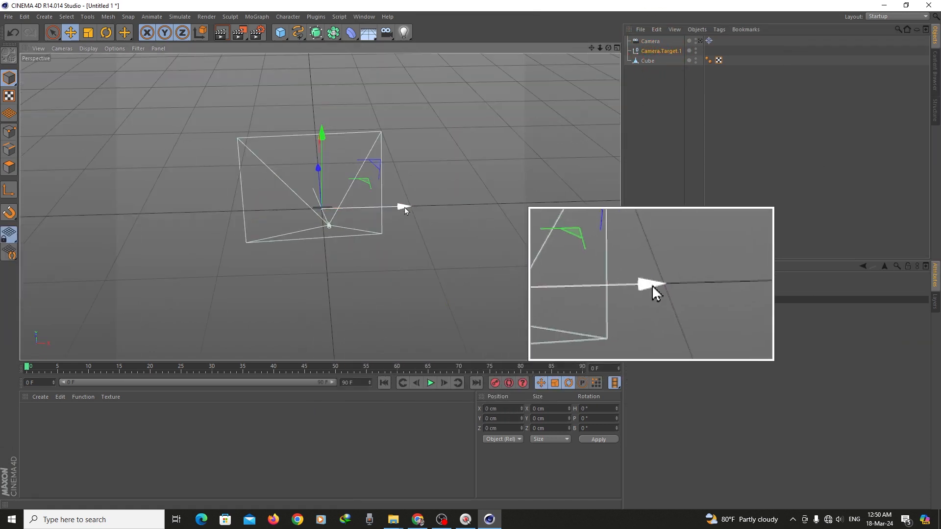
left_click_drag(405, 207, 383, 198)
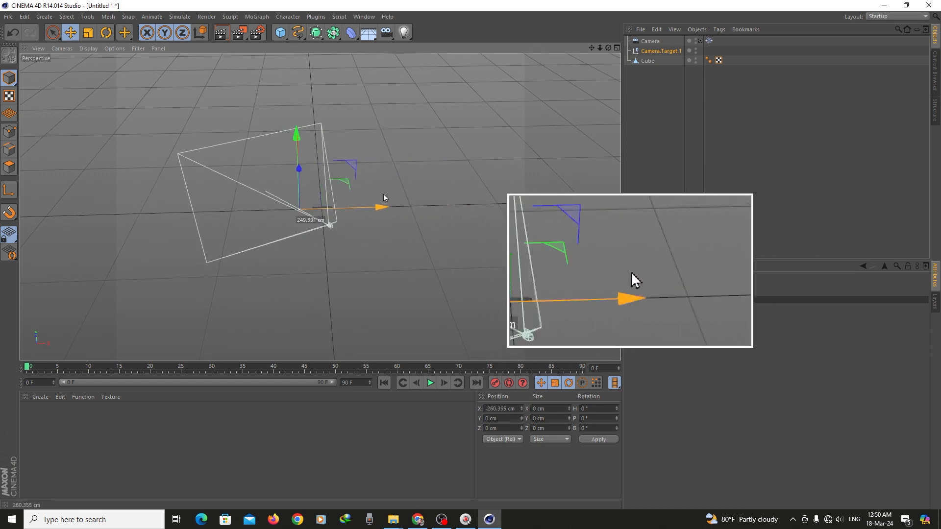
scroll(355, 218, "up", 4)
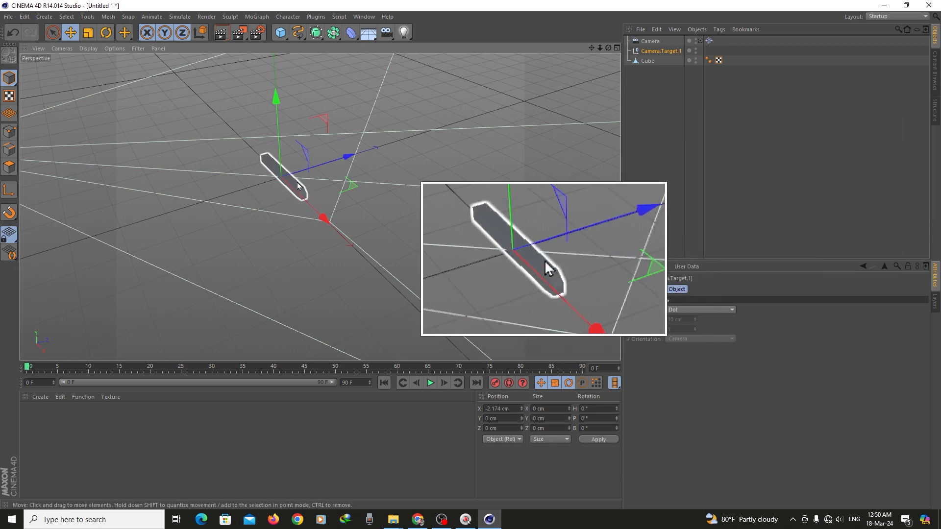
scroll(294, 201, "down", 4)
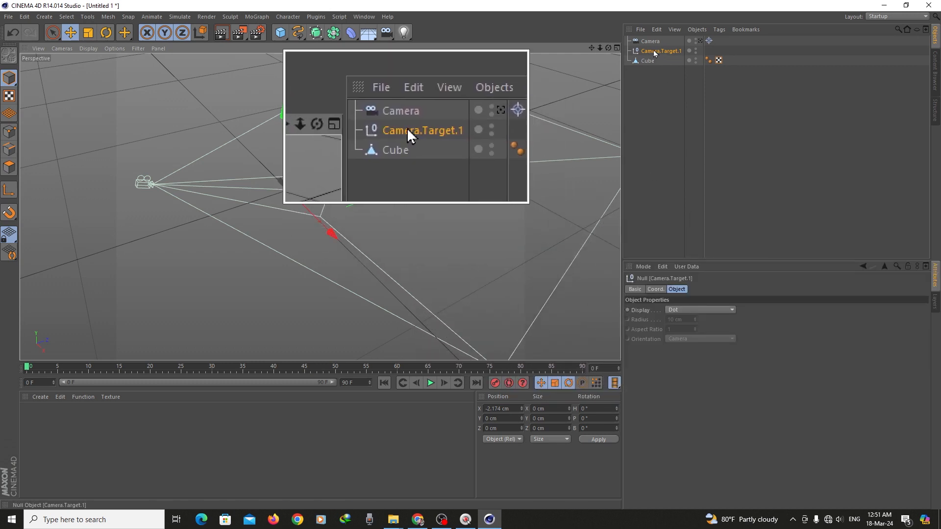
- Make Camera.Target.1 a child of the Cube and scrub the timeline to check that the camera aims at the bar
left_click_drag(651, 55, 650, 61)
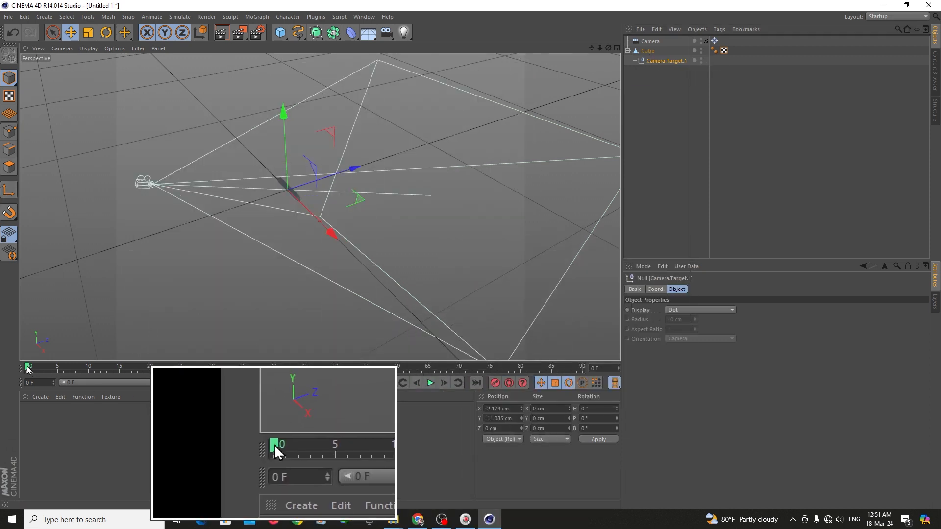
mouse_move(33, 368)
left_mouse_down()
mouse_move(327, 383)
mouse_move(27, 376)
left_mouse_up()
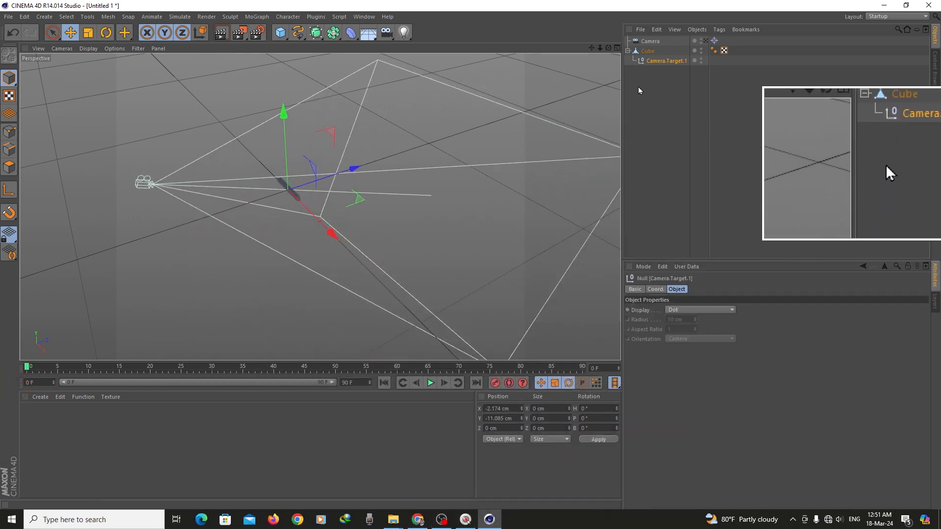
- Look through the target camera, frame the bar from about X 105, Y 236, Z -531 cm and record its keyframe at frame 0
left_click(706, 42)
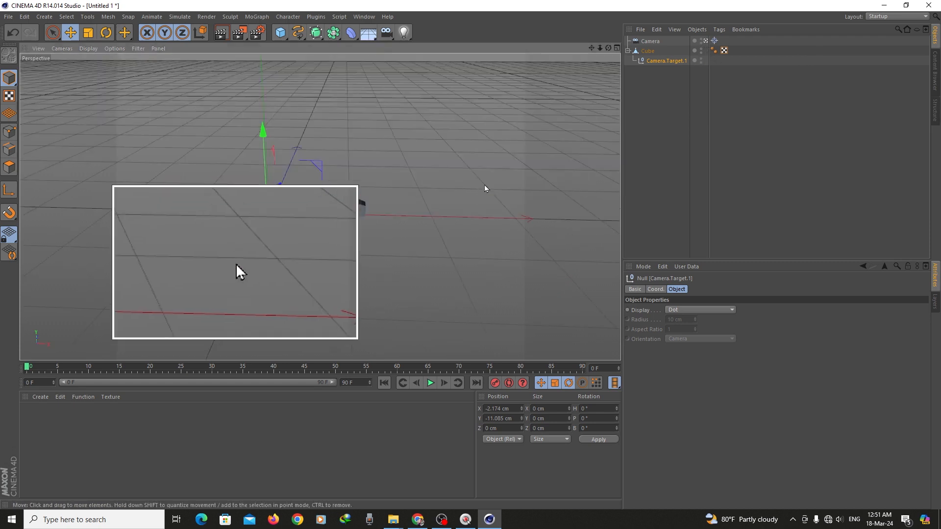
left_click(652, 41)
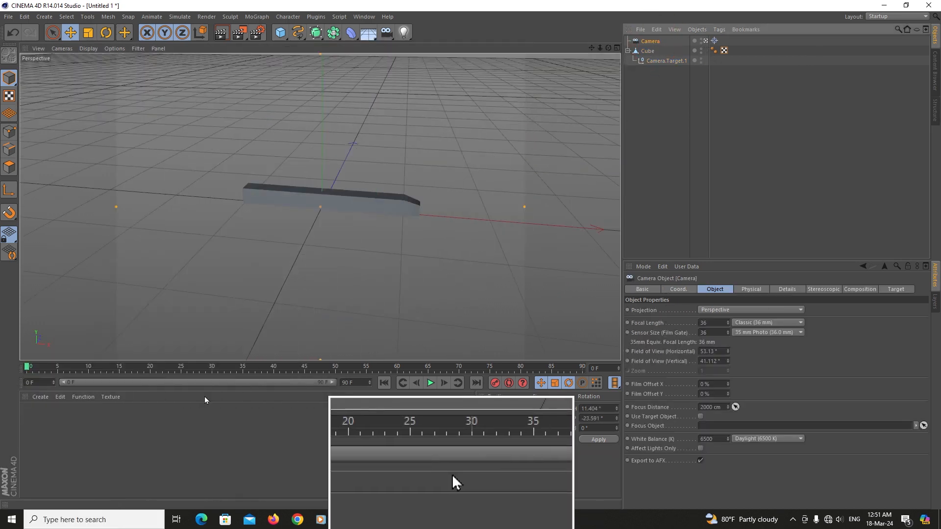
scroll(495, 245, "up", 4)
scroll(725, 407, "down", 5)
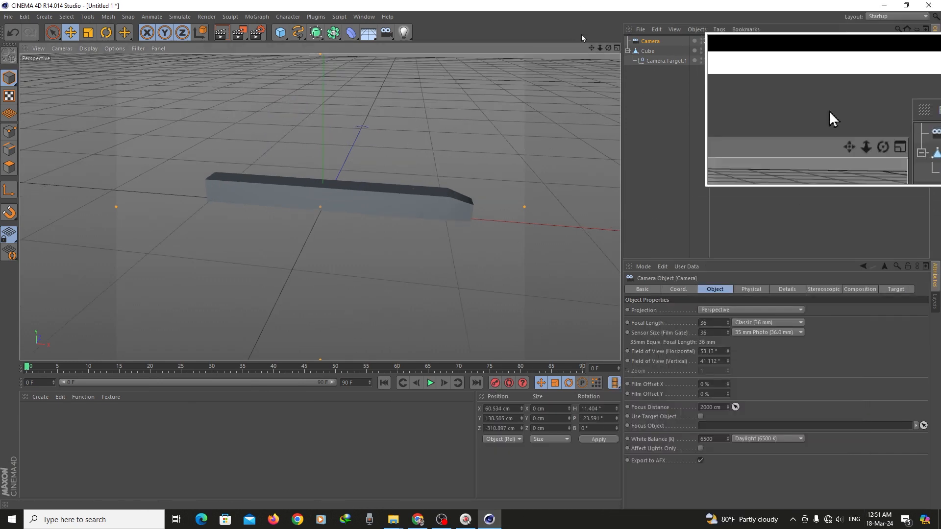
scroll(320, 207, "down", 3)
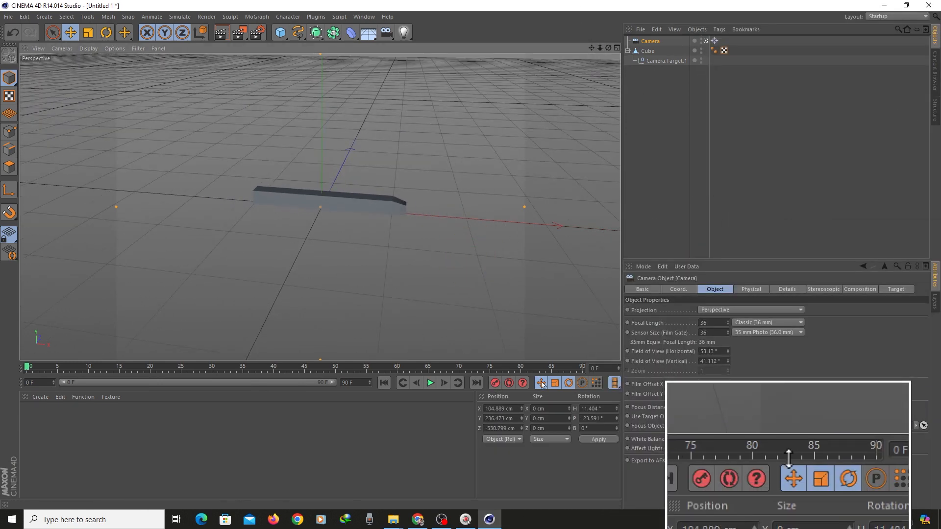
left_click(494, 382)
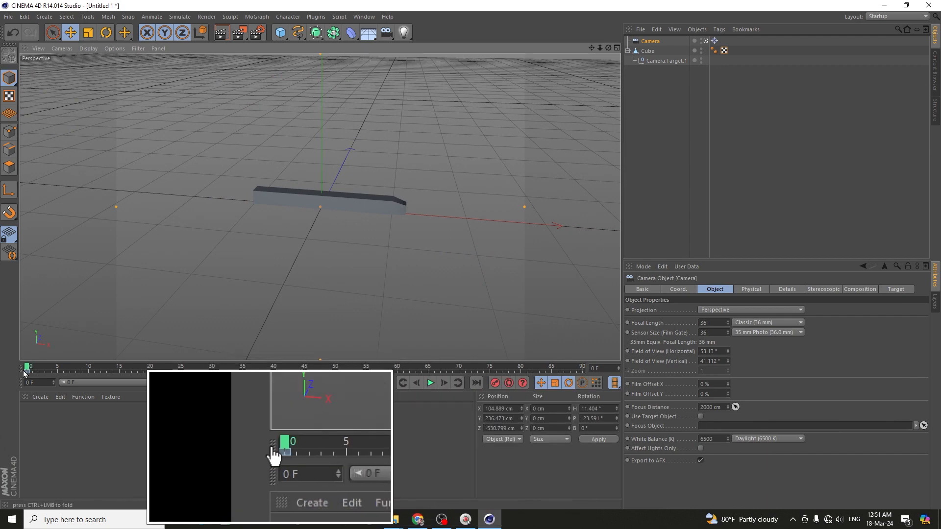
- At frame 45, move the target camera to about X 1699, Y 213, Z -438 cm beside the bar and record its keyframe
left_click_drag(30, 371, 307, 380)
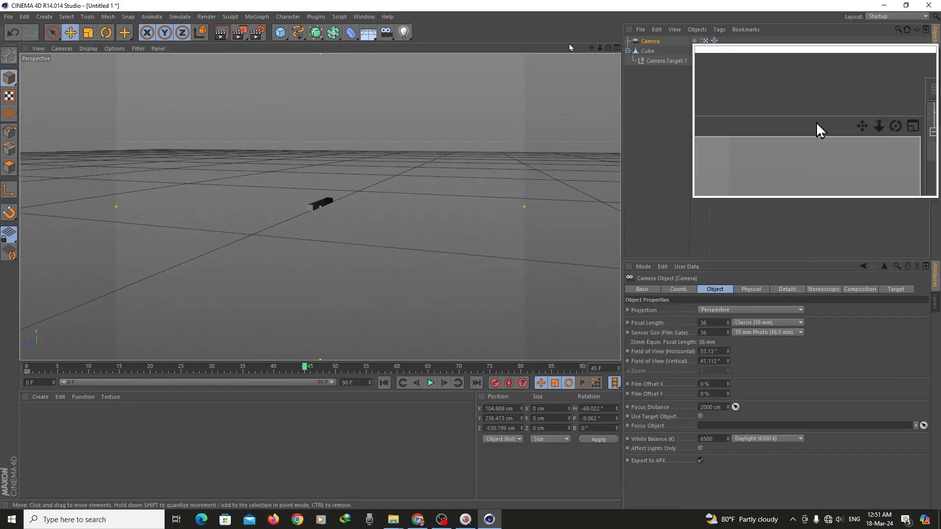
left_click_drag(591, 48, 196, 63)
left_click_drag(469, 256, 456, 267)
left_click_drag(600, 47, 556, 55)
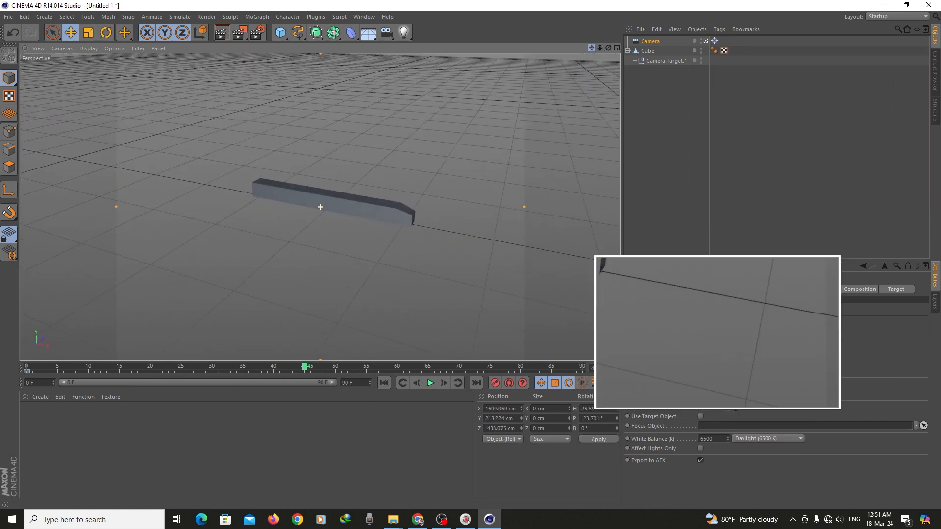
left_click(495, 382)
- At frame 90, move the target camera to about X 3534, Y 940, Z -885 cm above the bar and record its keyframe
left_click_drag(304, 368, 582, 368)
left_click(647, 50)
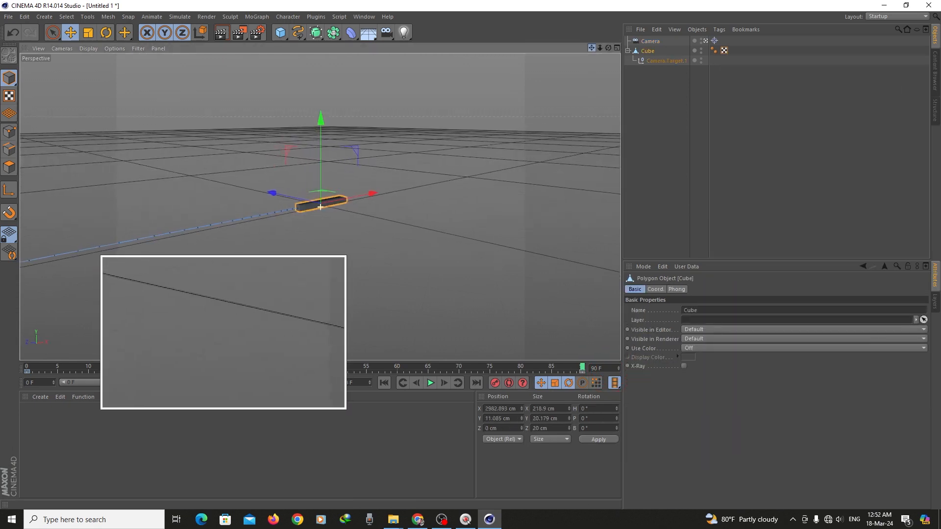
left_click_drag(321, 207, 213, 249, "alt")
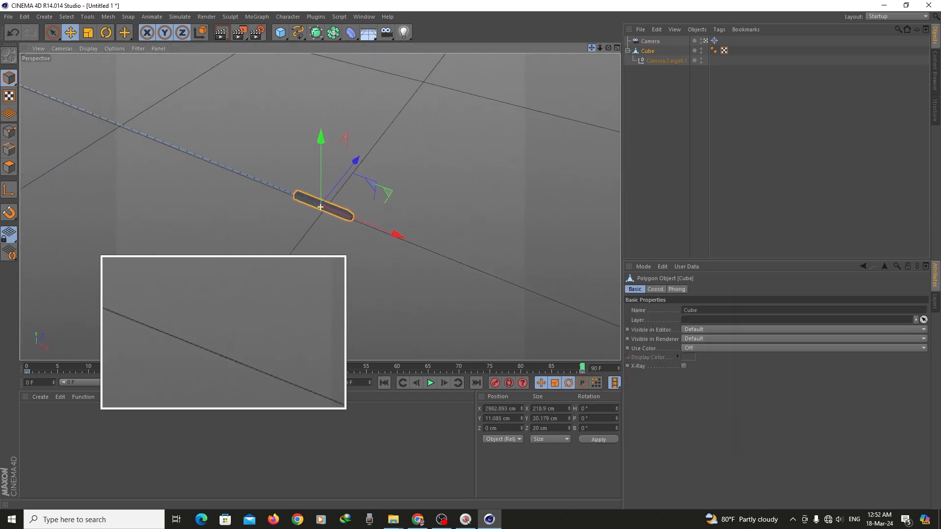
left_click_drag(589, 50, 593, 43)
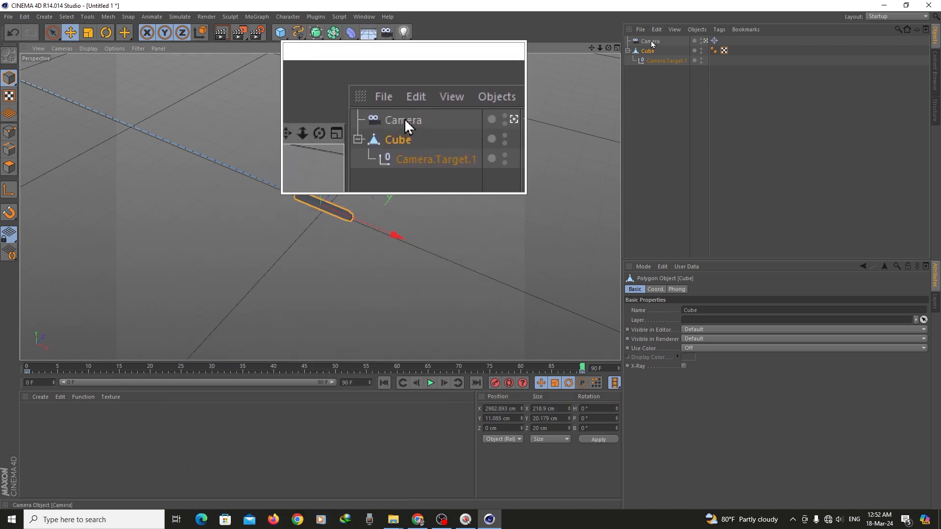
left_click(650, 42)
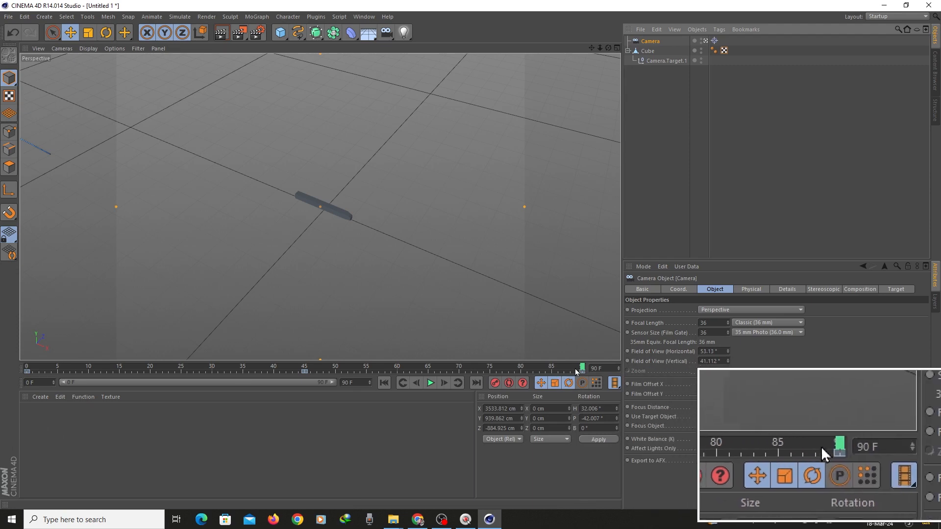
- Return to frame 0, play back the target camera following the bar, and stop the playback
left_click_drag(584, 370, 3, 385)
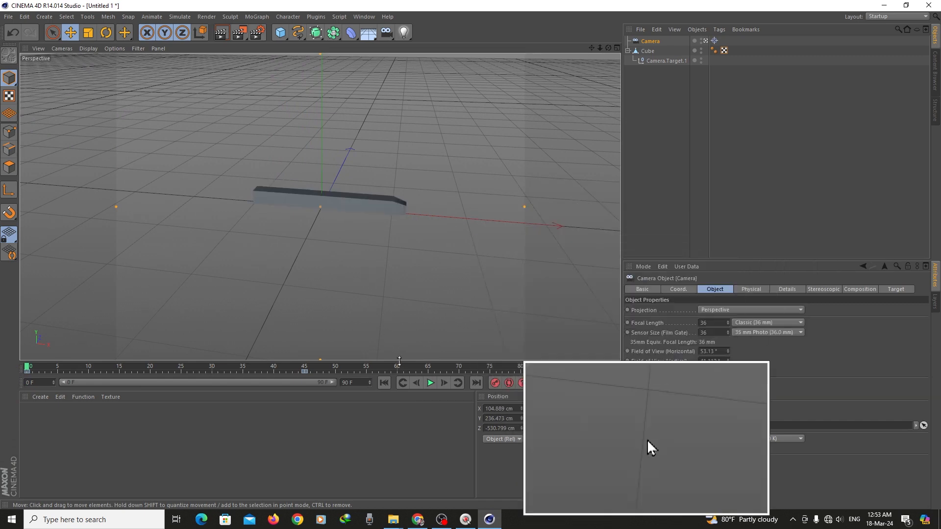
left_click(432, 384)
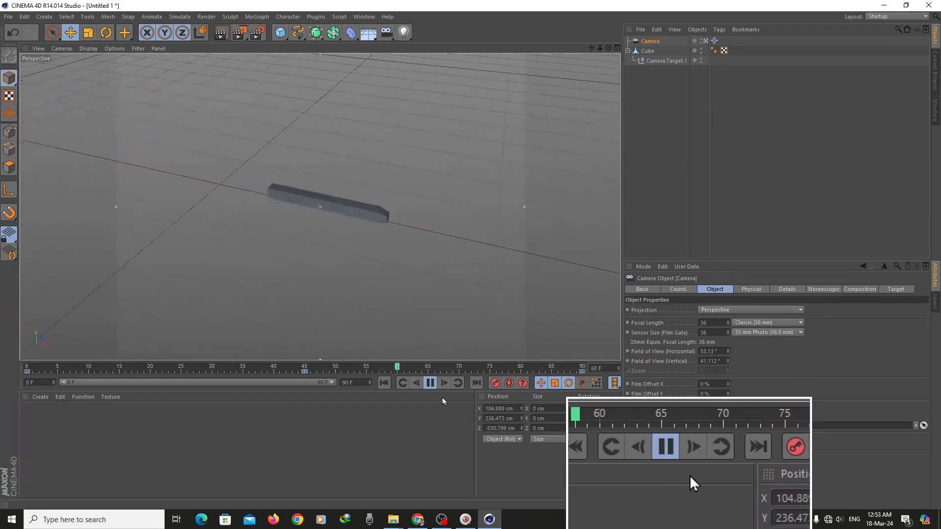
left_click(430, 383)
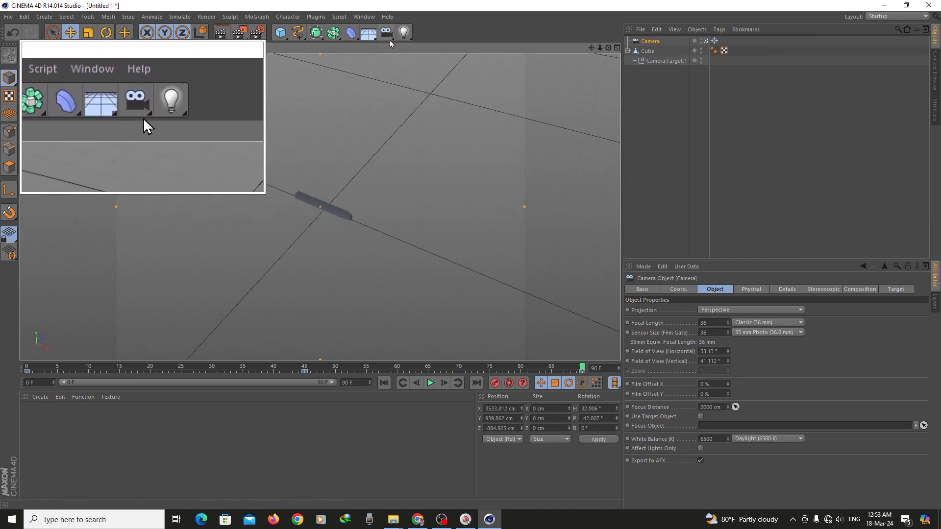
- Open the list of available camera types
left_click(389, 40)
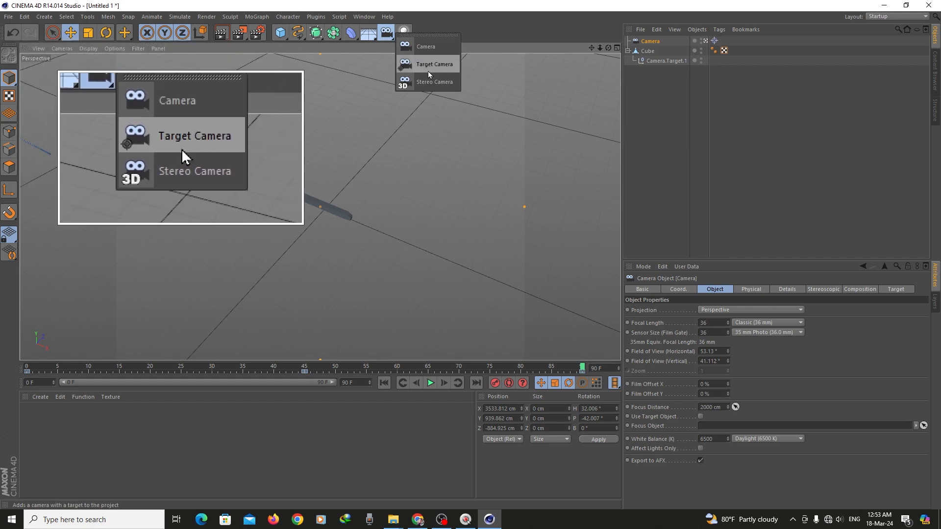